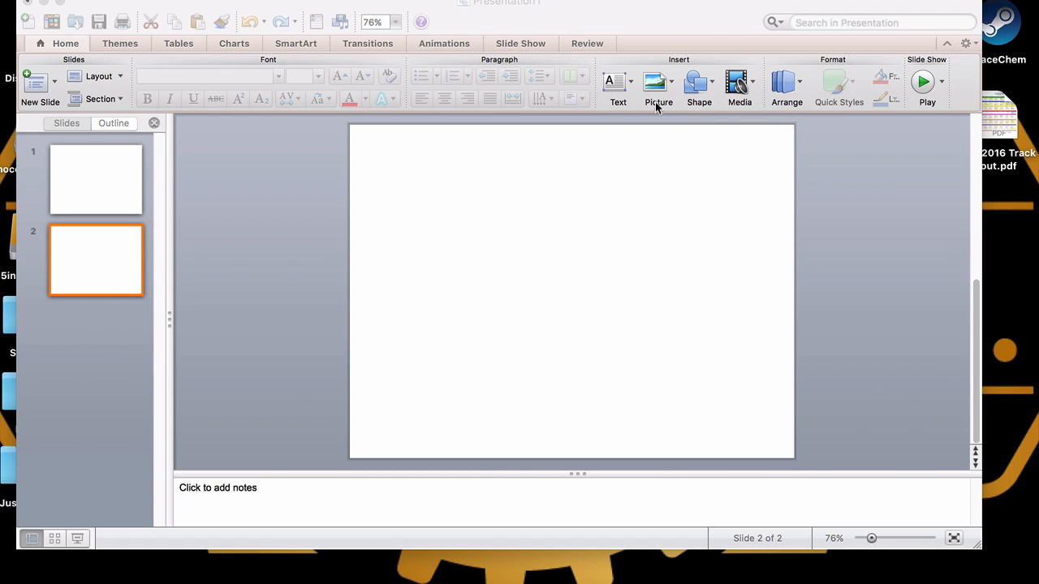
left_click(680, 155)
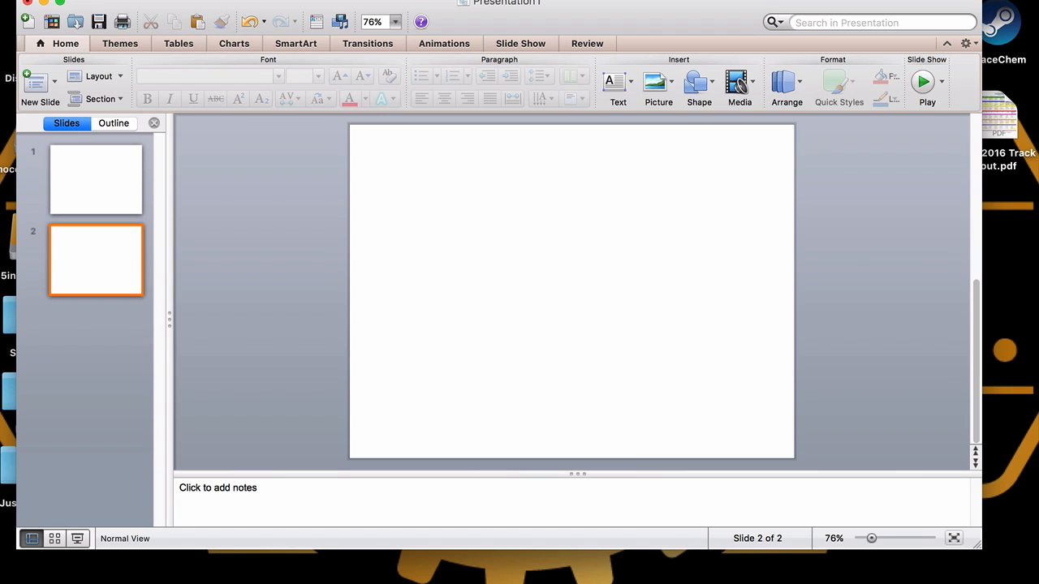
left_click(248, 1)
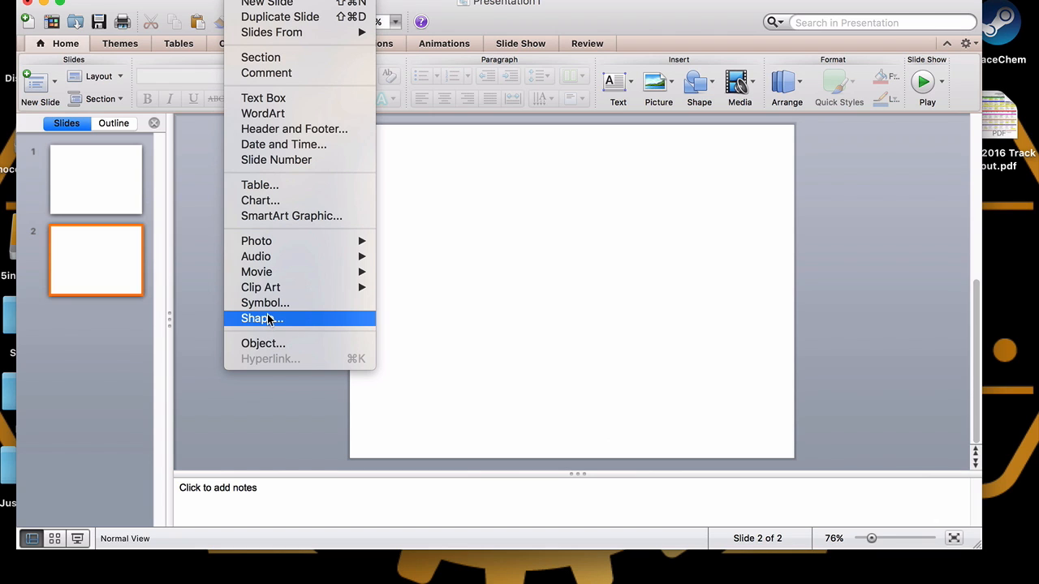
left_click(513, 325)
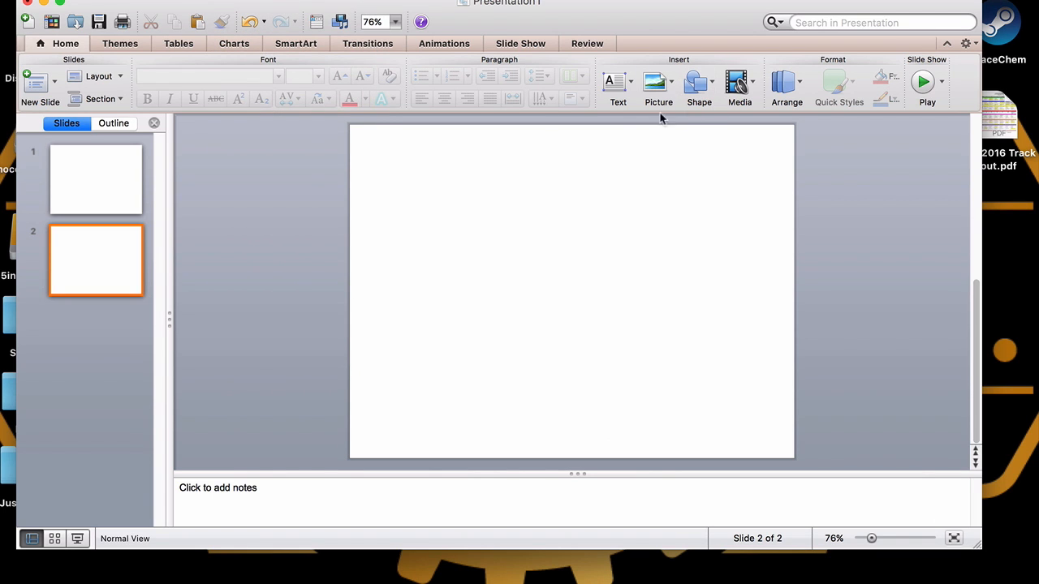
left_click(242, 0)
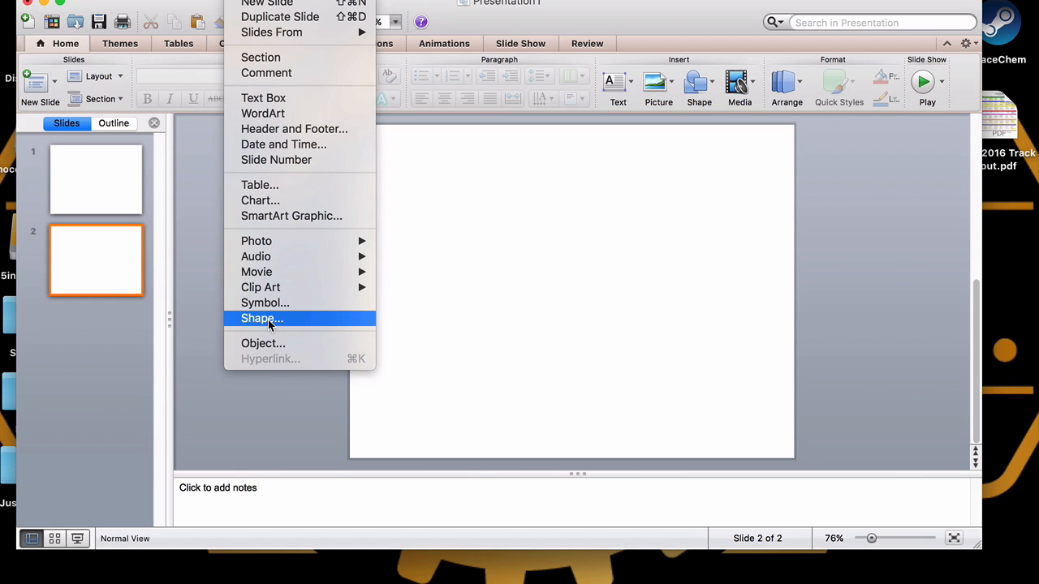
left_click(304, 323)
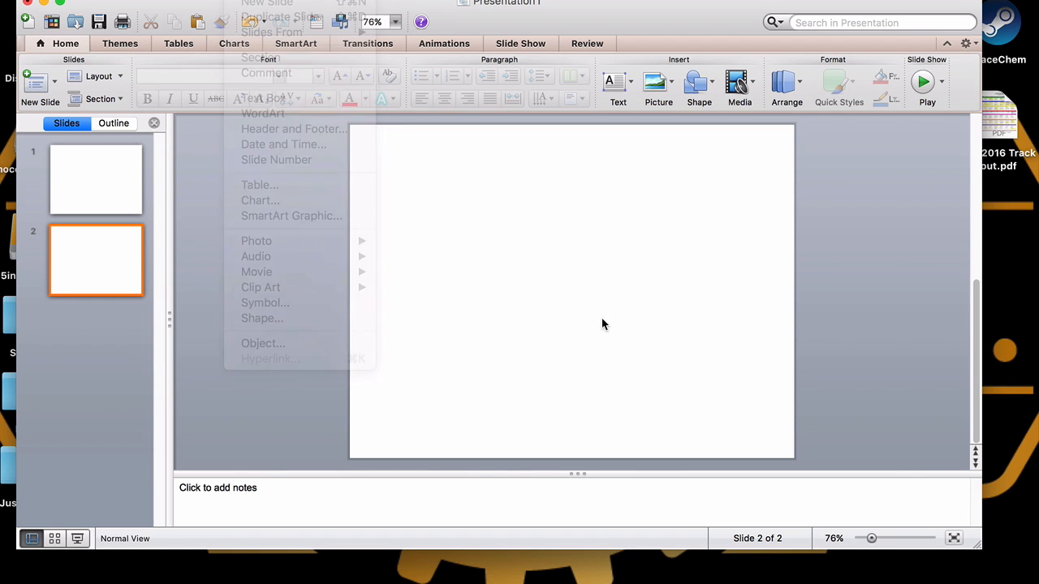
Draw a tall narrow rectangle near the slide's left edge, about a quarter of the slide wide
left_click(711, 89)
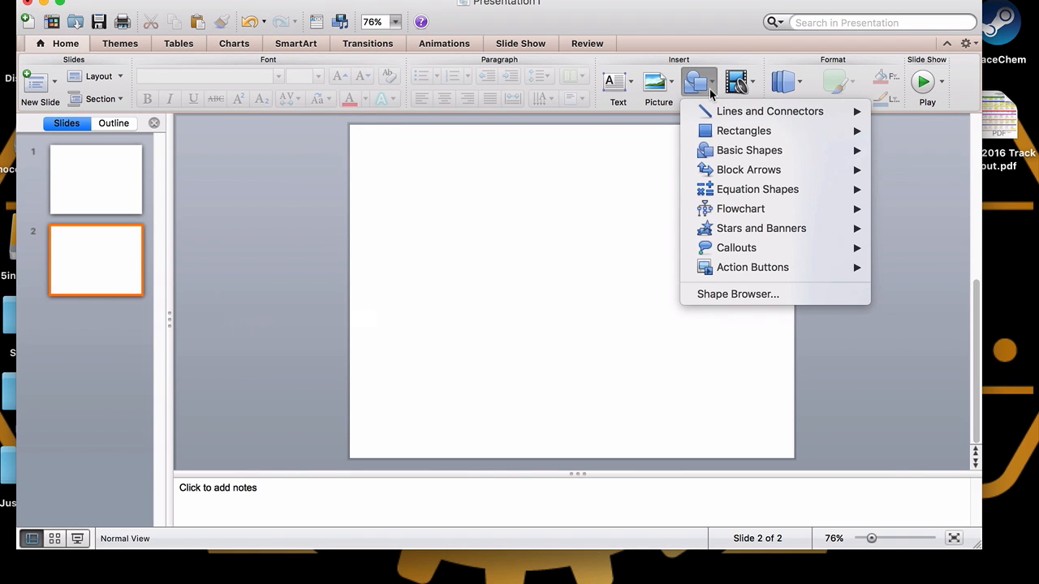
mouse_move(728, 136)
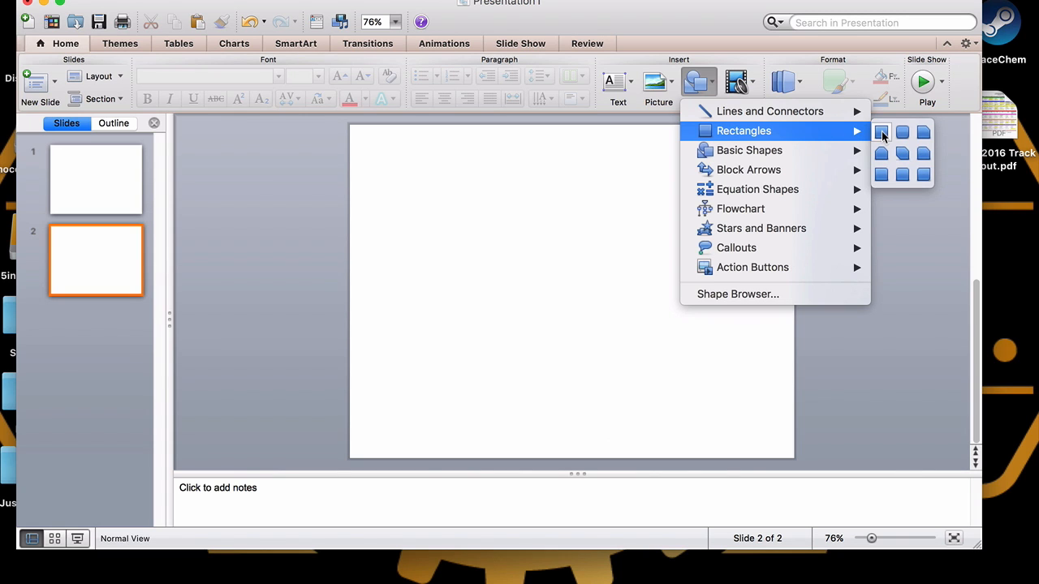
left_click(882, 135)
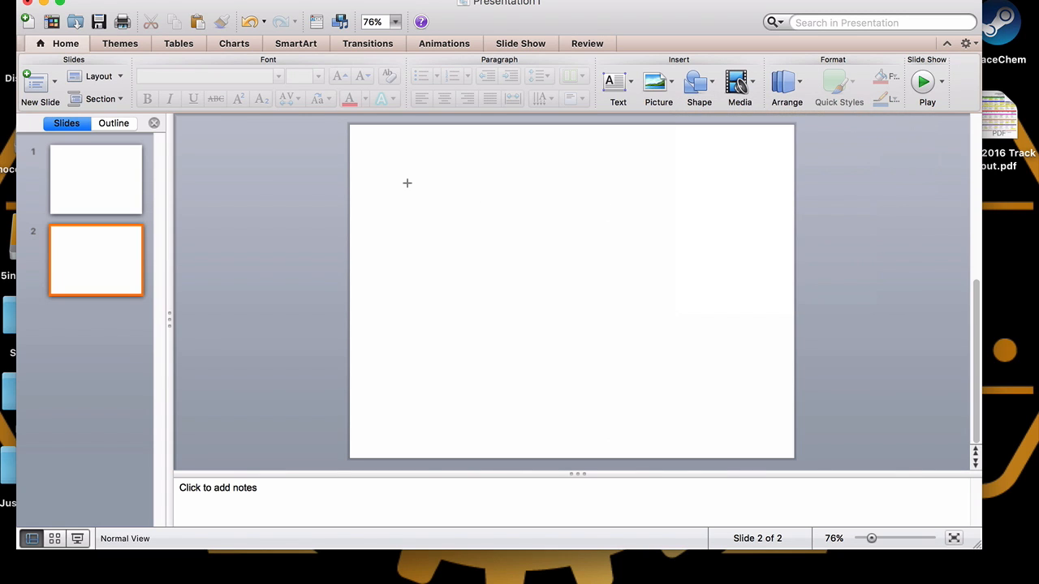
left_click_drag(369, 187, 431, 401)
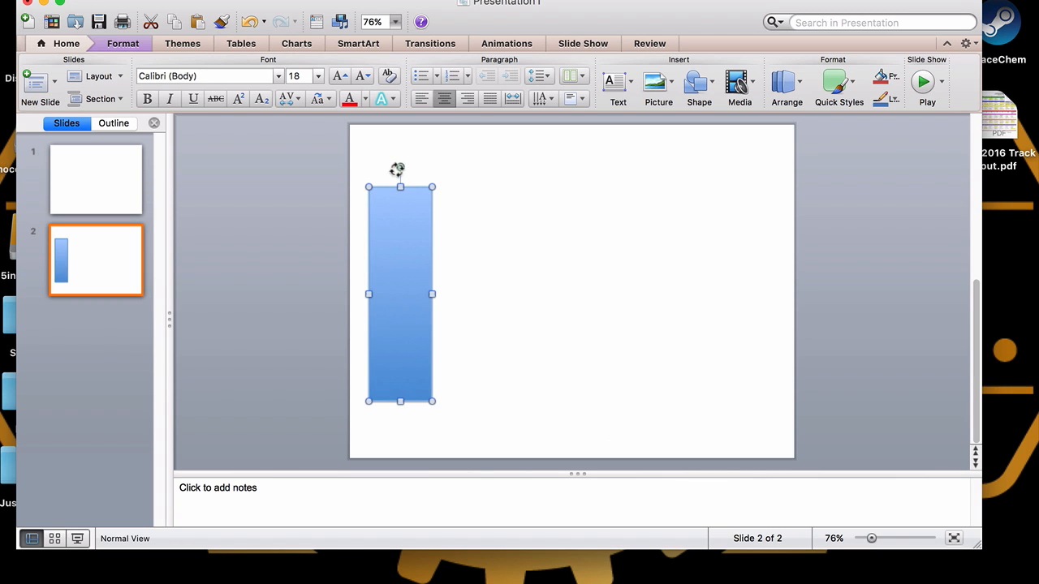
left_click_drag(400, 167, 399, 242)
mouse_move(397, 279)
left_mouse_down()
mouse_move(445, 276)
mouse_move(451, 248)
mouse_move(413, 260)
mouse_move(402, 306)
mouse_move(404, 293)
left_mouse_up()
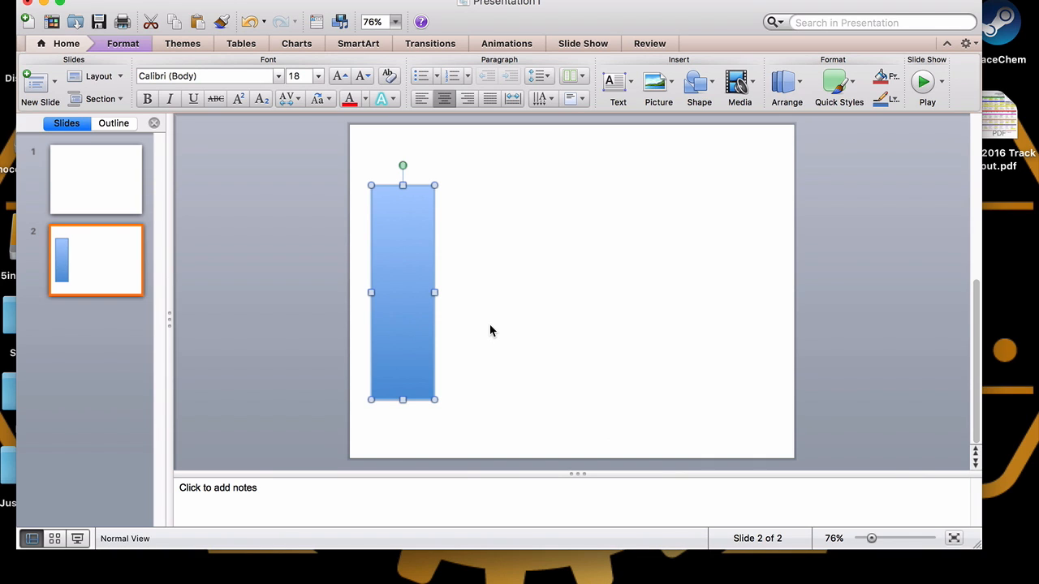
Duplicate the rectangle and move the copy to the slide's right side at the same height
key("super+d")
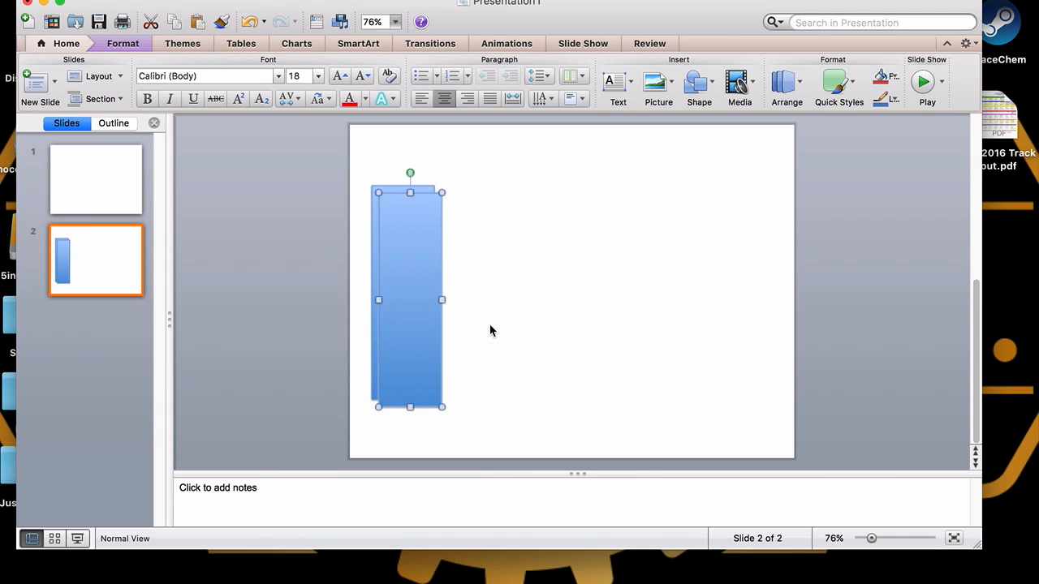
left_click_drag(411, 325, 741, 318)
left_click(660, 320)
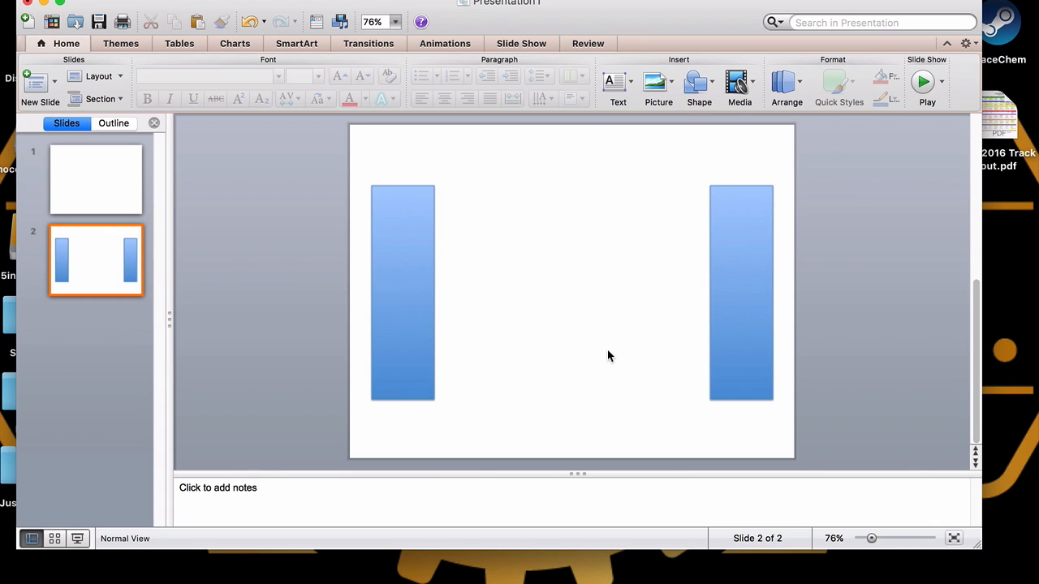
Draw a trapezoid in the space between the two rectangles
left_click(710, 85)
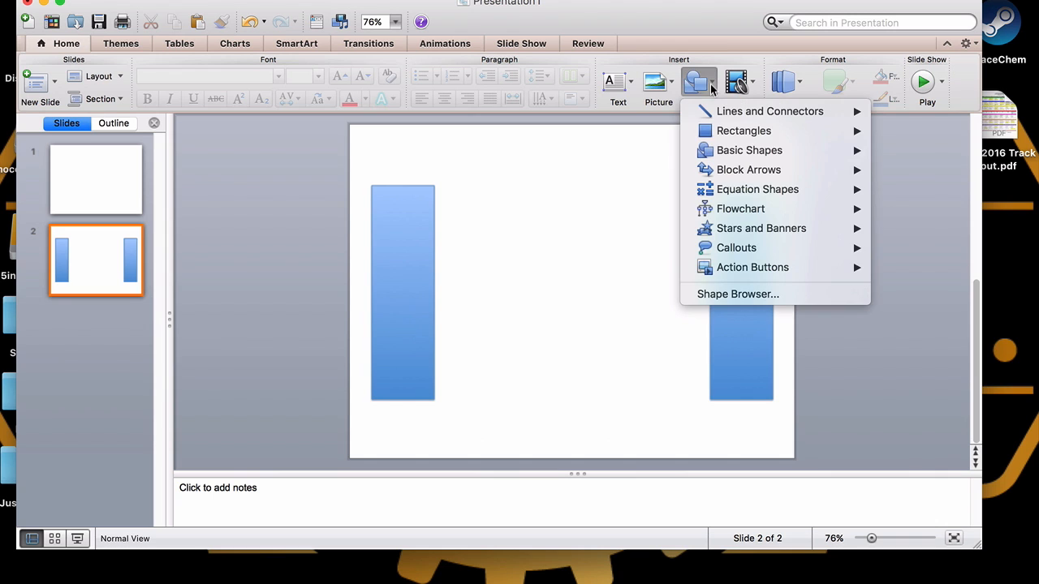
mouse_move(771, 153)
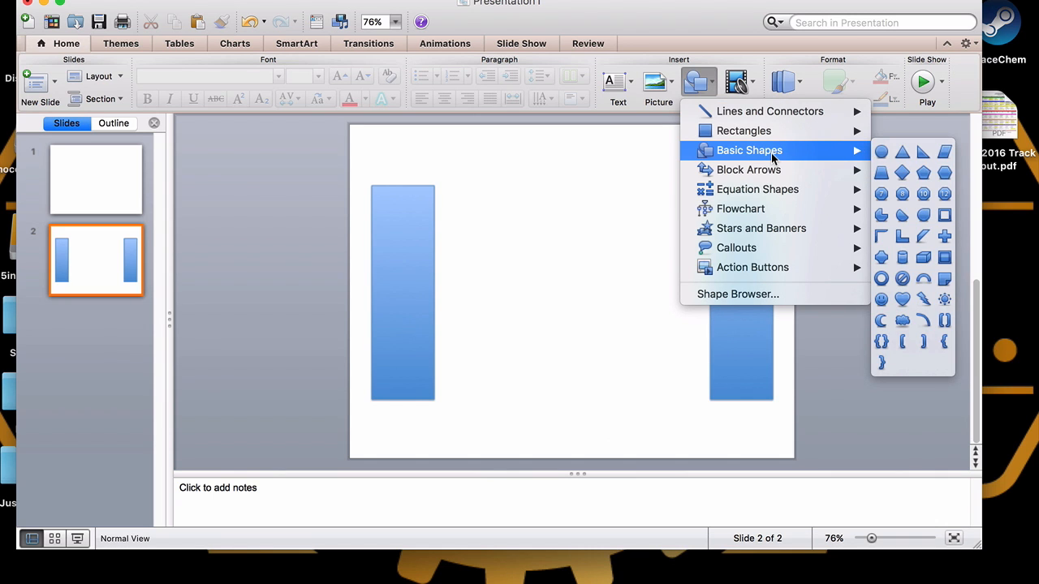
left_click(881, 172)
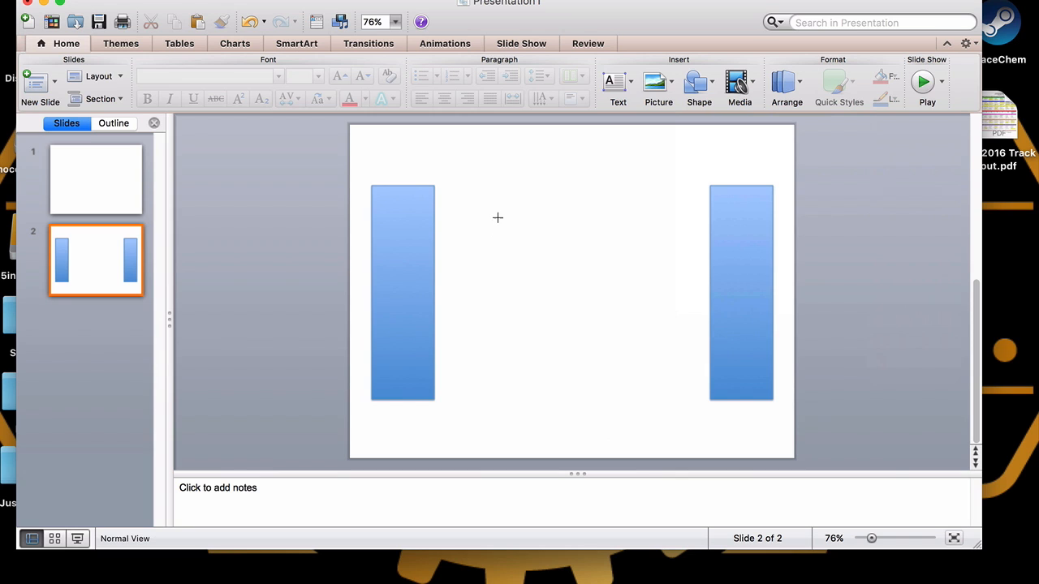
mouse_move(498, 217)
left_mouse_down()
mouse_move(578, 258)
mouse_move(608, 327)
mouse_move(619, 329)
left_mouse_up()
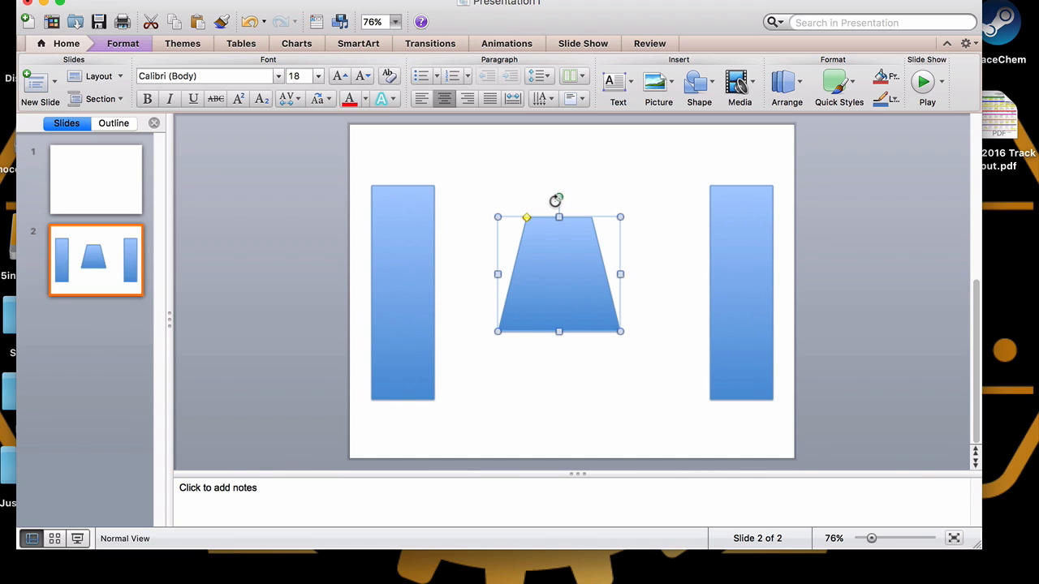
Rotate the trapezoid a quarter turn and place it against the left rectangle's right edge
left_click_drag(556, 201, 627, 272)
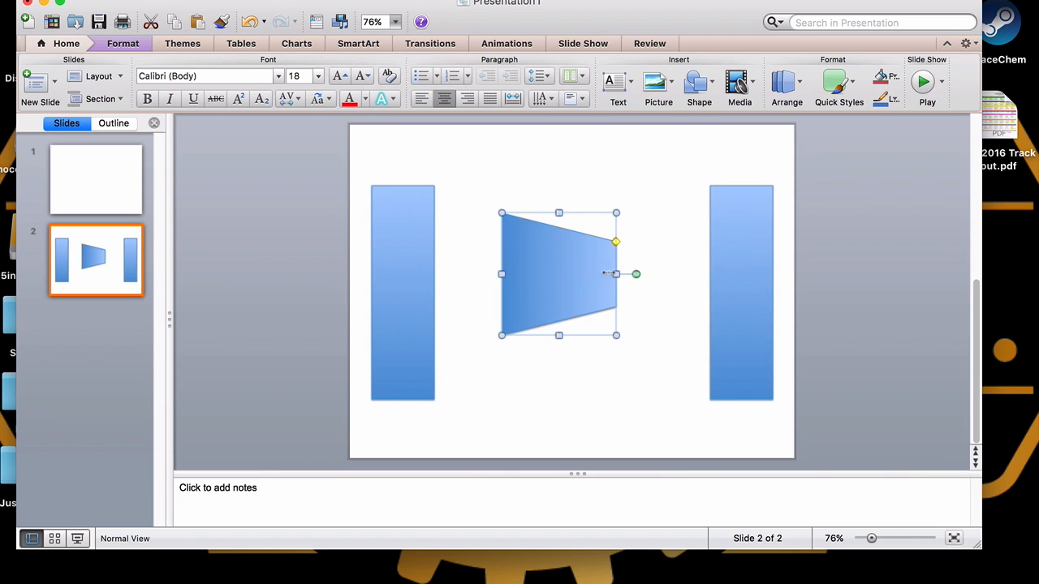
left_click_drag(549, 276, 485, 253)
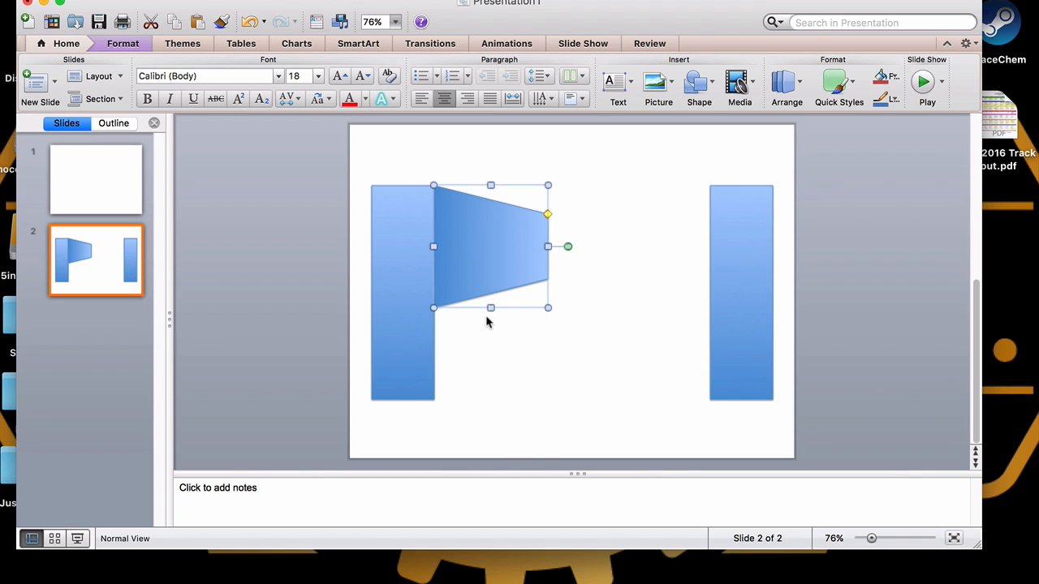
Stretch the trapezoid to the left rectangle's full height and make it narrower
left_click_drag(490, 309, 488, 399)
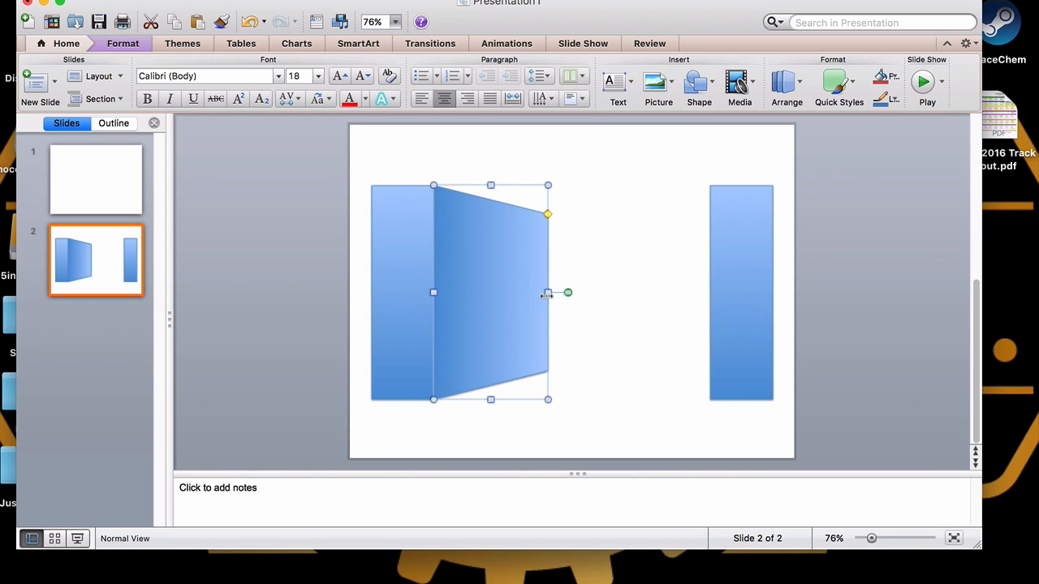
left_click_drag(547, 294, 509, 293)
left_click(549, 300)
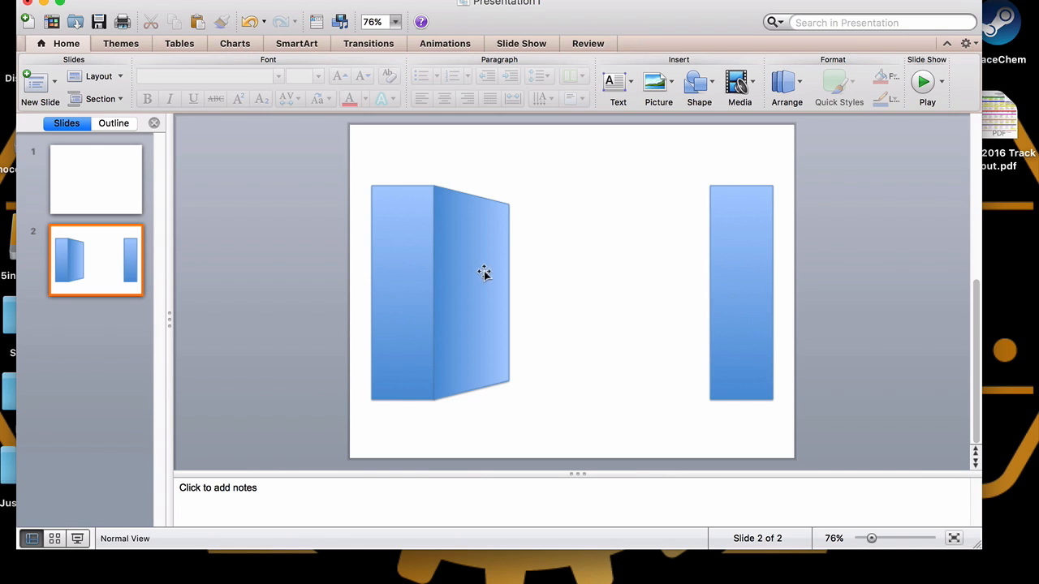
Duplicate the trapezoid, flip the copy horizontally, and place it against the right rectangle's left edge
left_click(491, 343)
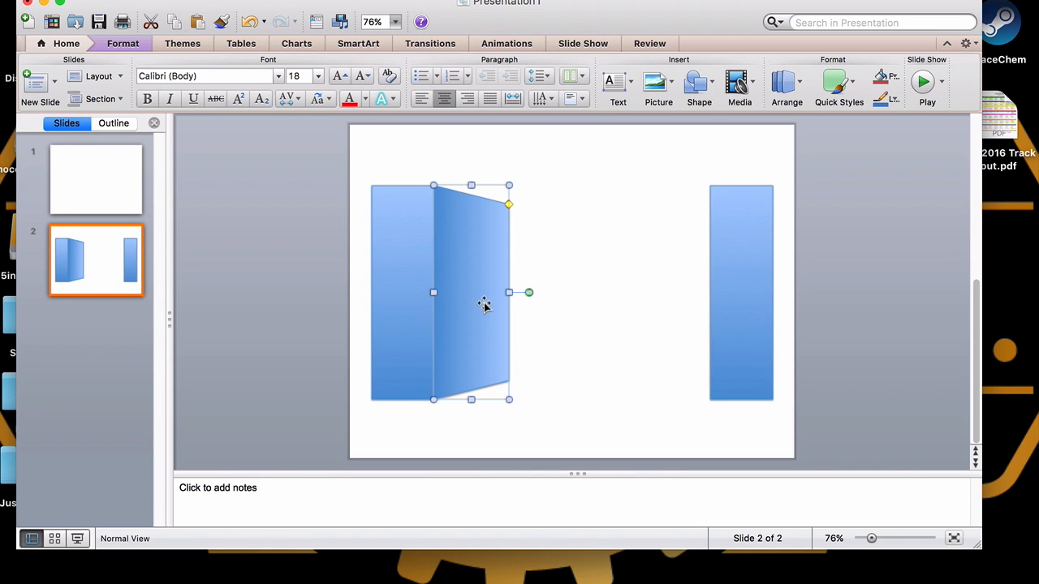
left_click_drag(484, 299, 505, 291)
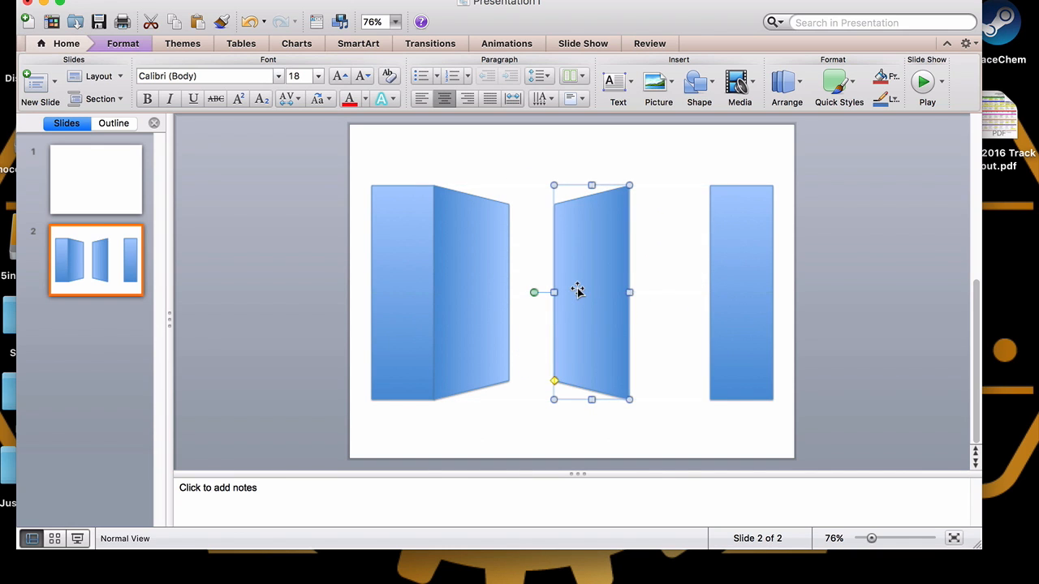
left_click_drag(577, 290, 656, 290)
left_click(533, 322)
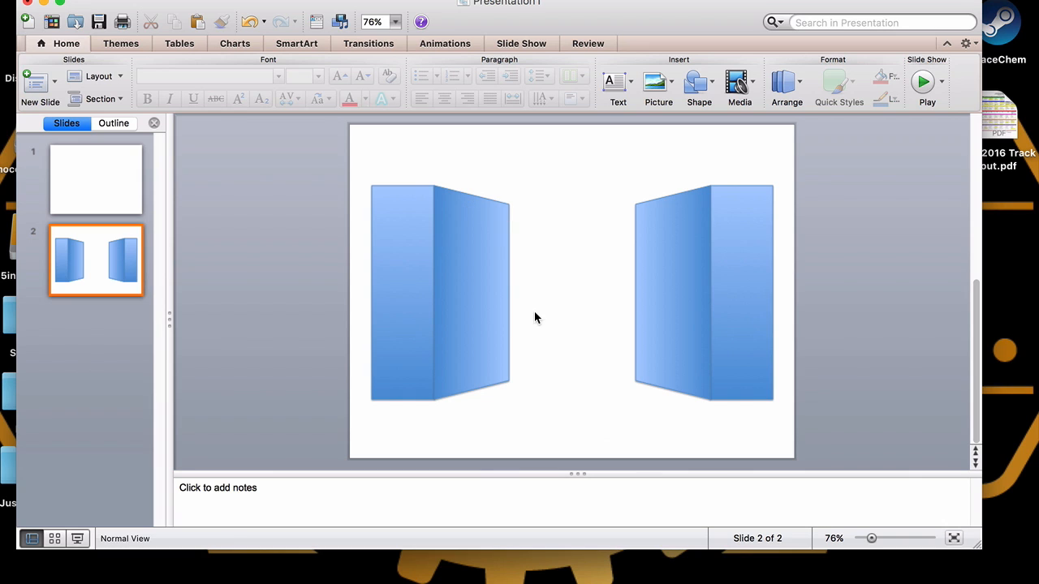
Draw a rectangle attached to the left trapezoid's narrow edge, matching that edge's height
left_click(711, 90)
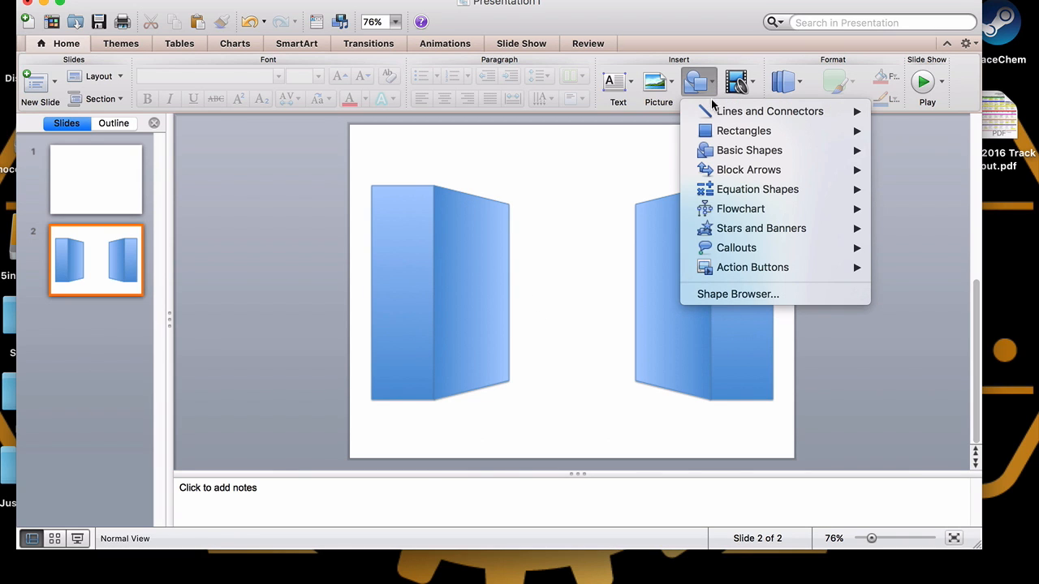
mouse_move(733, 135)
left_click(883, 134)
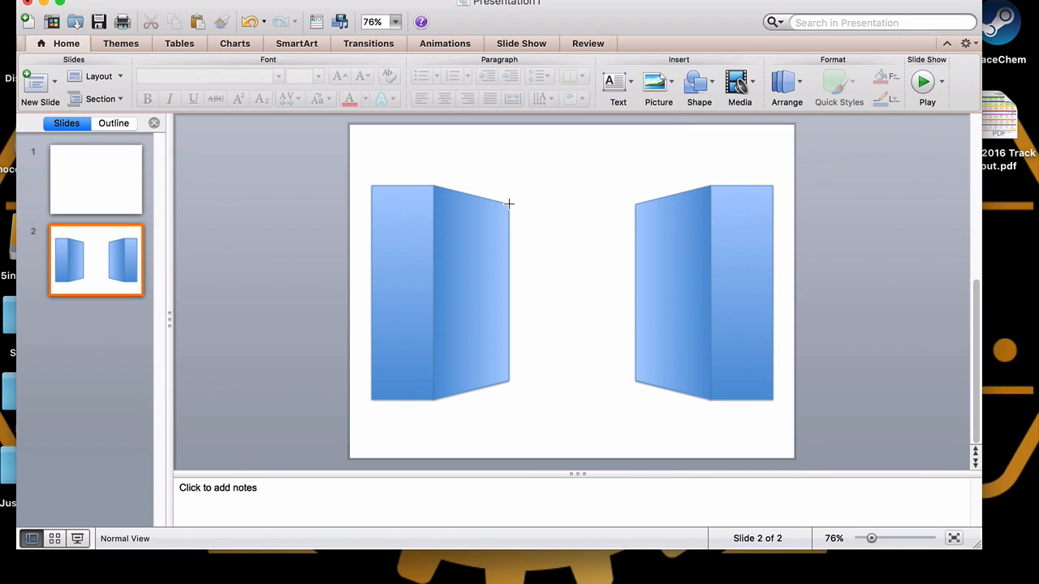
mouse_move(509, 204)
left_mouse_down()
mouse_move(570, 218)
mouse_move(568, 381)
left_mouse_up()
left_click(594, 365)
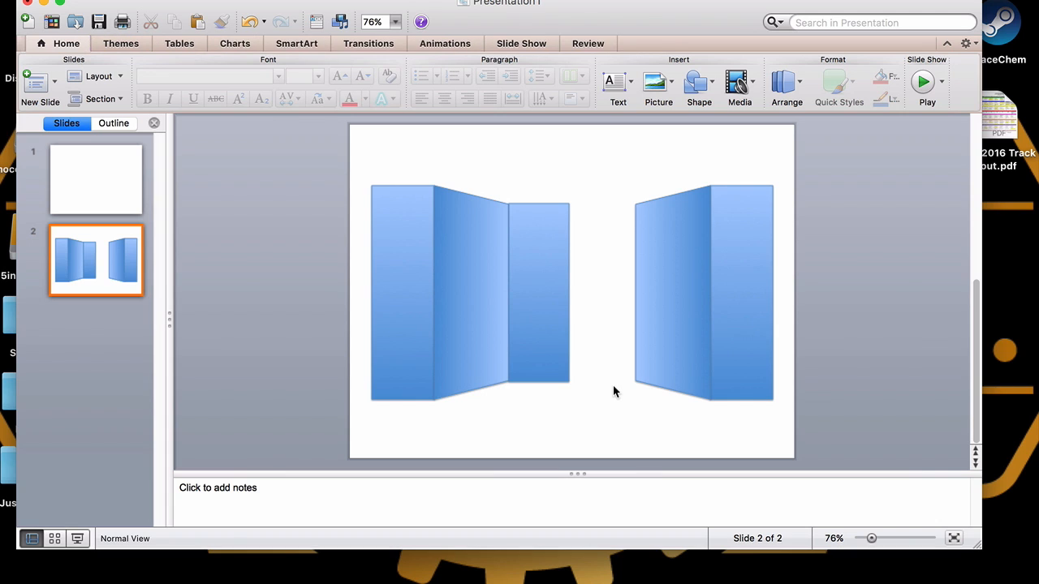
Duplicate the new rectangle and place the copy against the right trapezoid's narrow edge
left_click(542, 288)
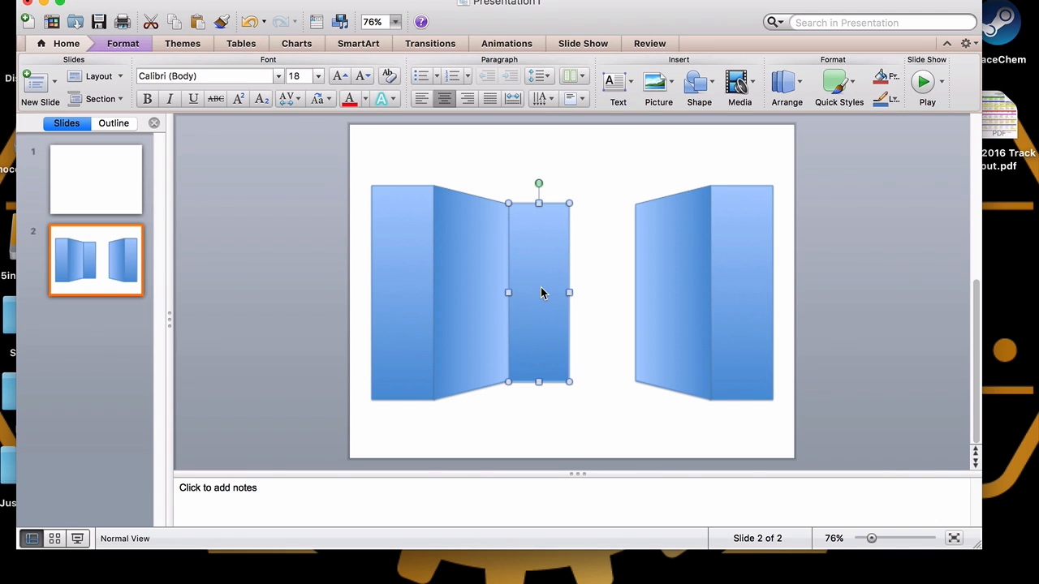
left_click_drag(542, 293, 596, 285)
left_click(587, 406)
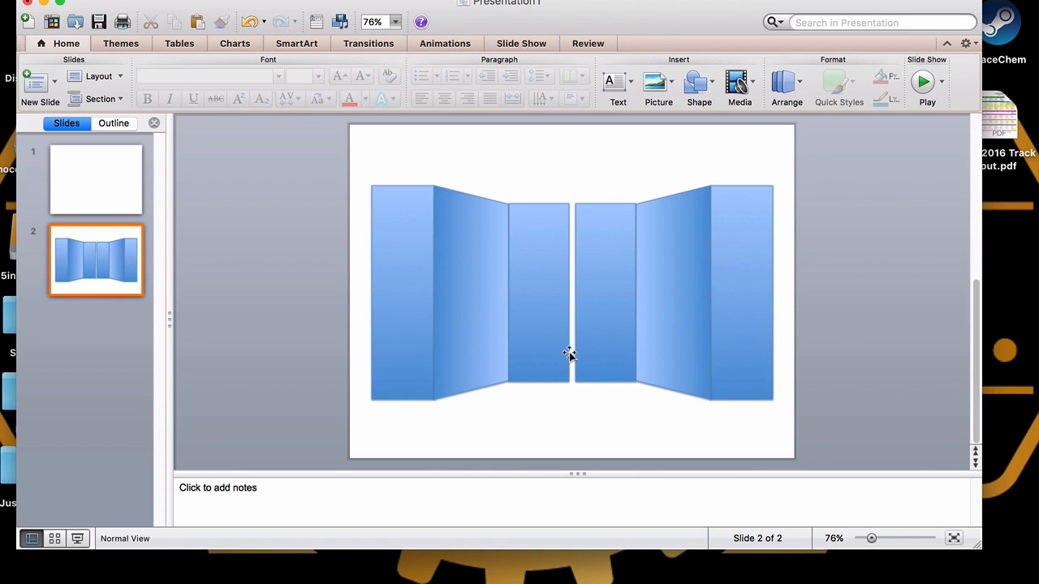
left_click(559, 327)
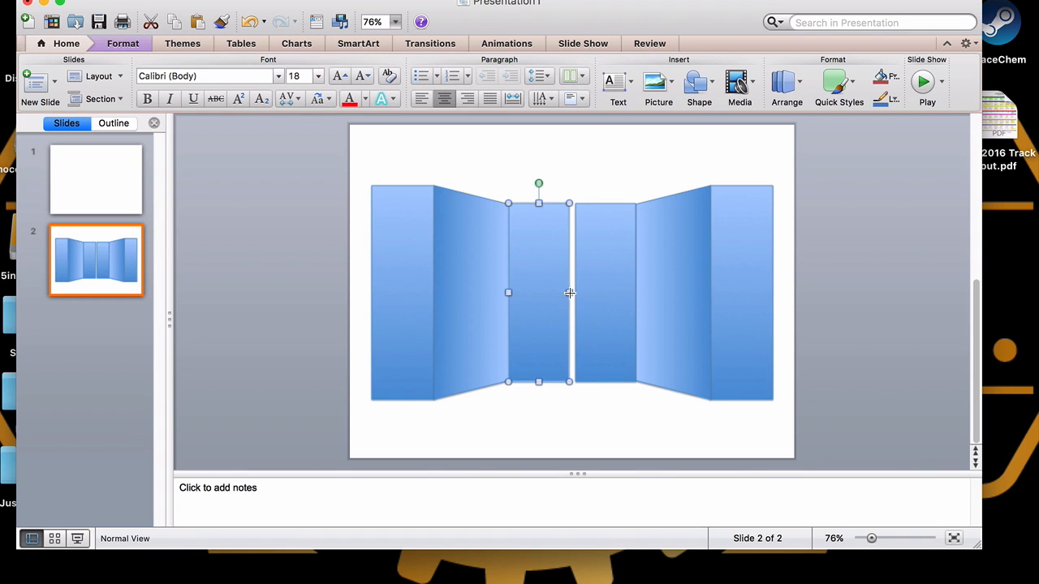
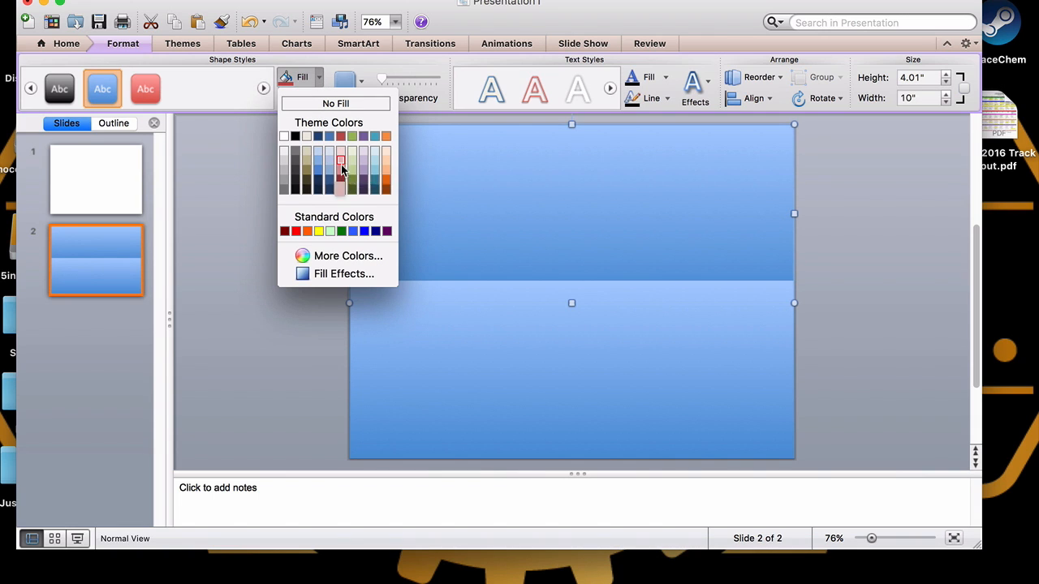
Fill the upper background rectangle with orange and send it behind all other shapes
left_click(386, 181)
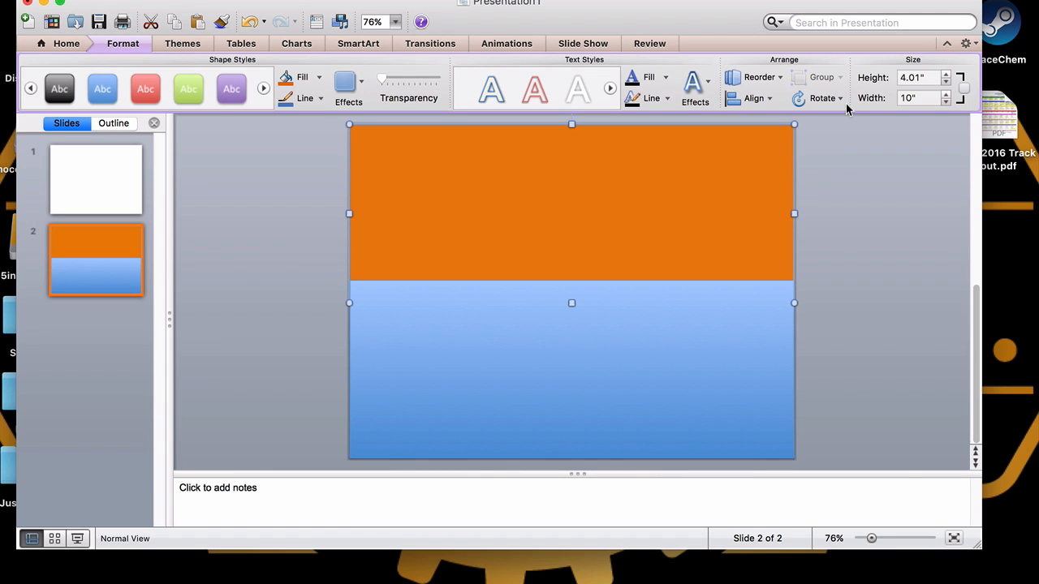
right_click(651, 159)
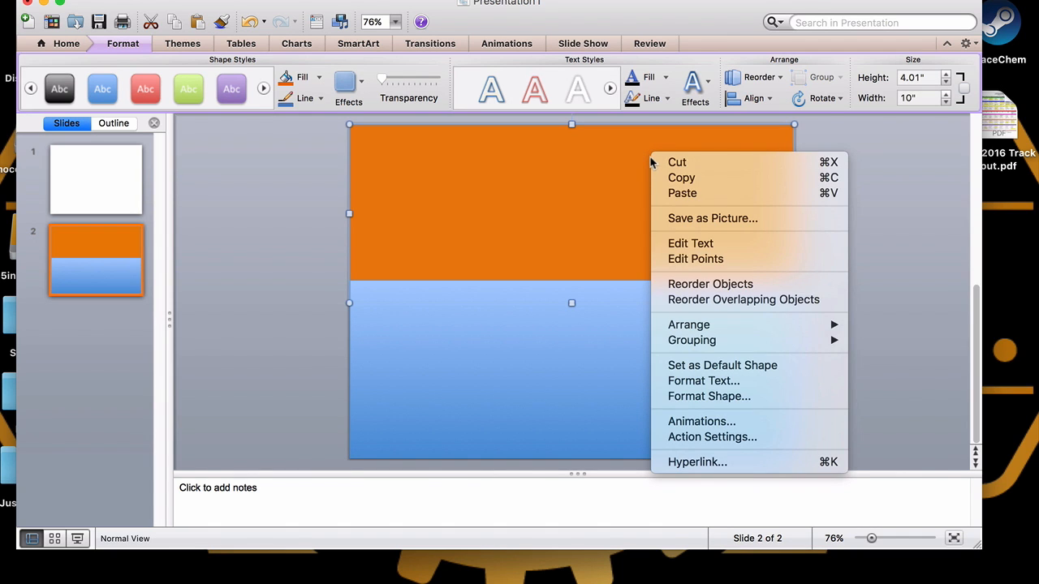
mouse_move(744, 327)
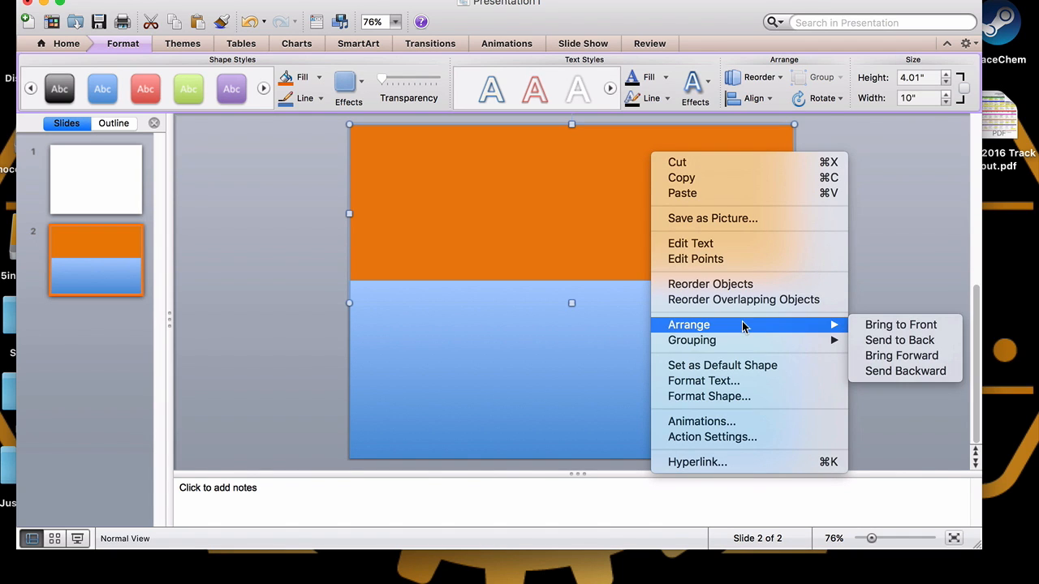
left_click(887, 346)
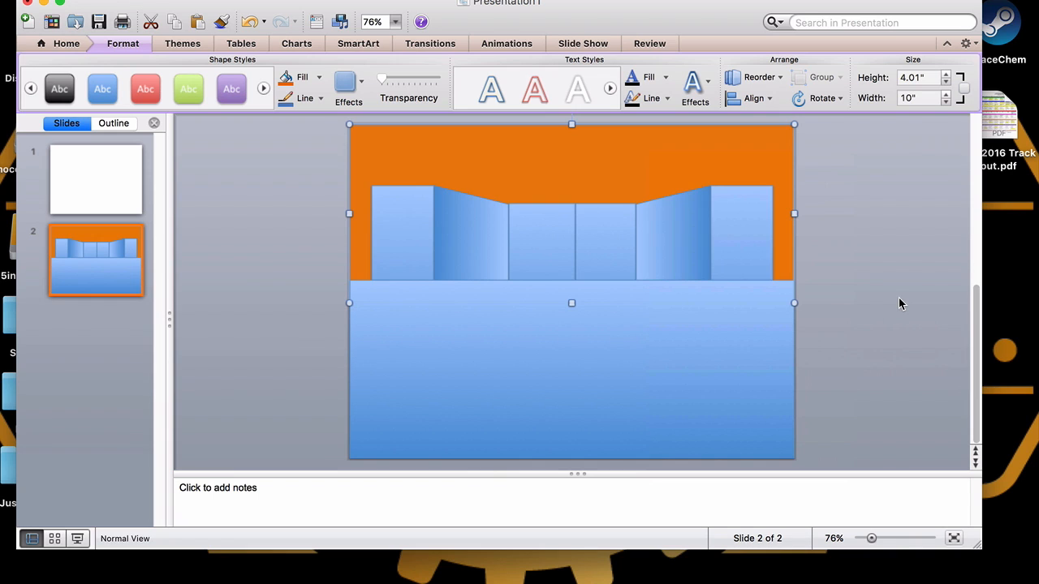
Fill the lower background rectangle with the Oak texture
left_click(696, 364)
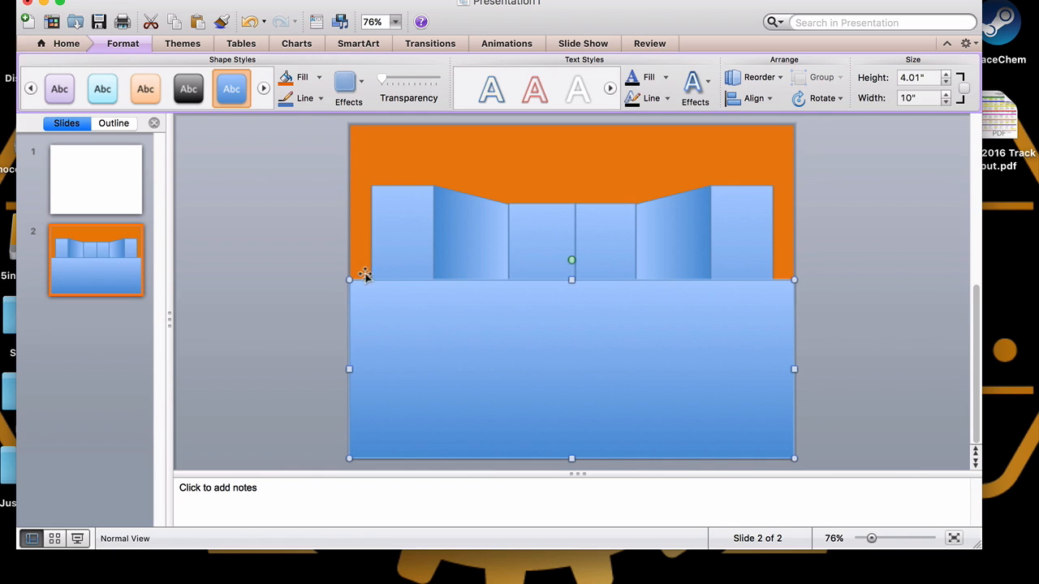
left_click(320, 78)
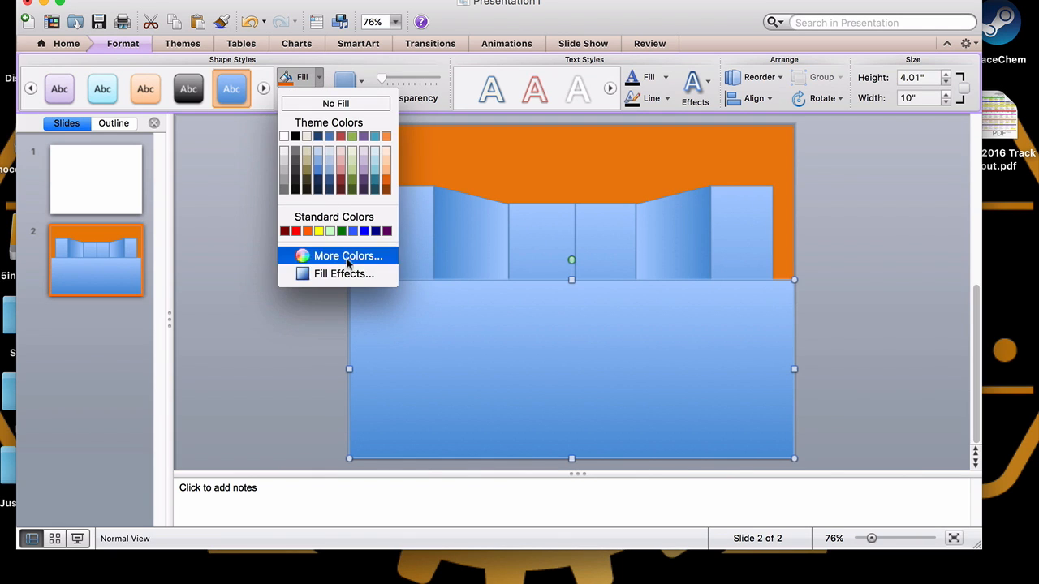
left_click(350, 274)
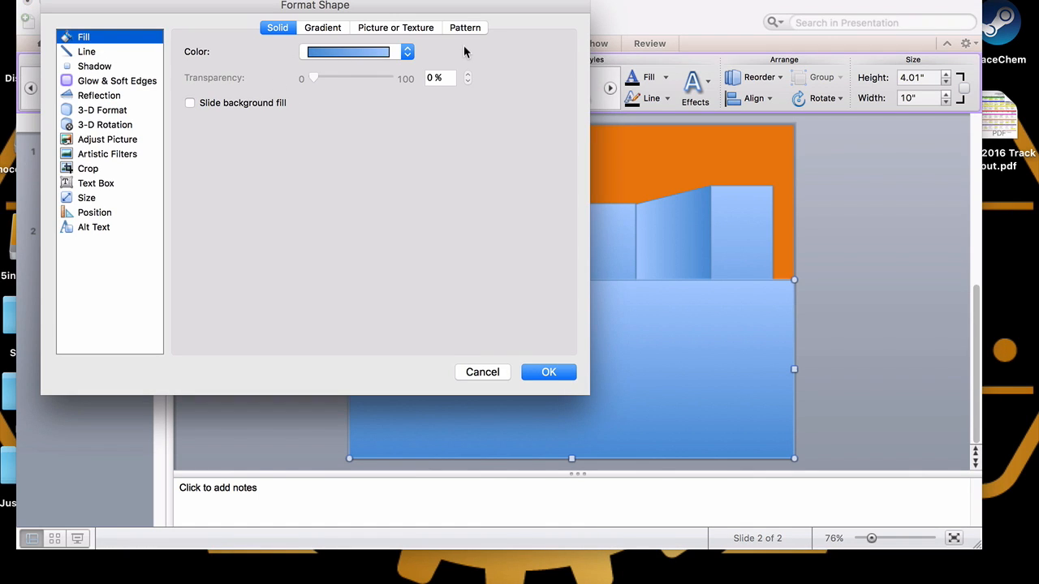
left_click(376, 29)
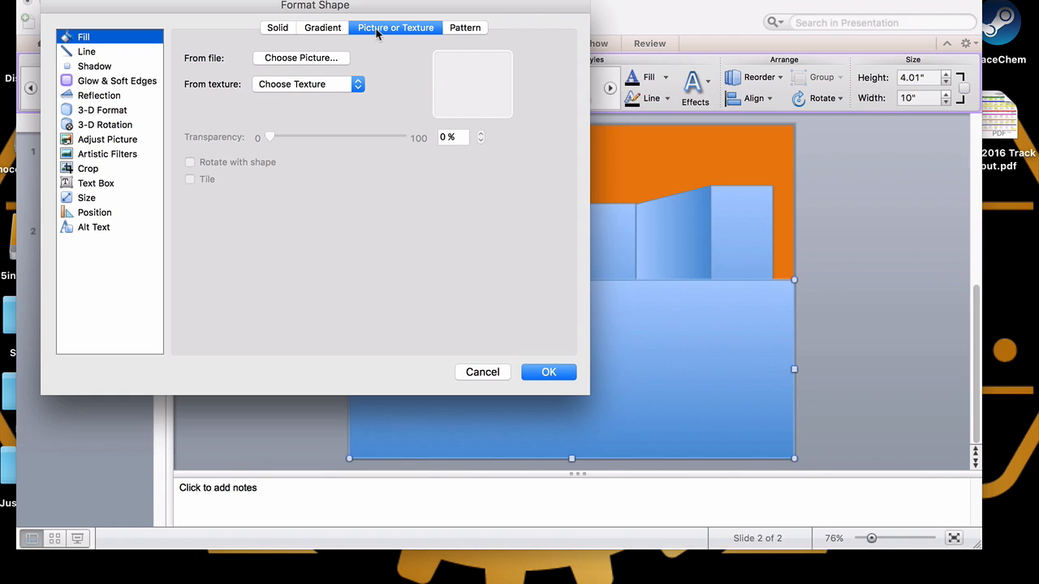
left_click(301, 86)
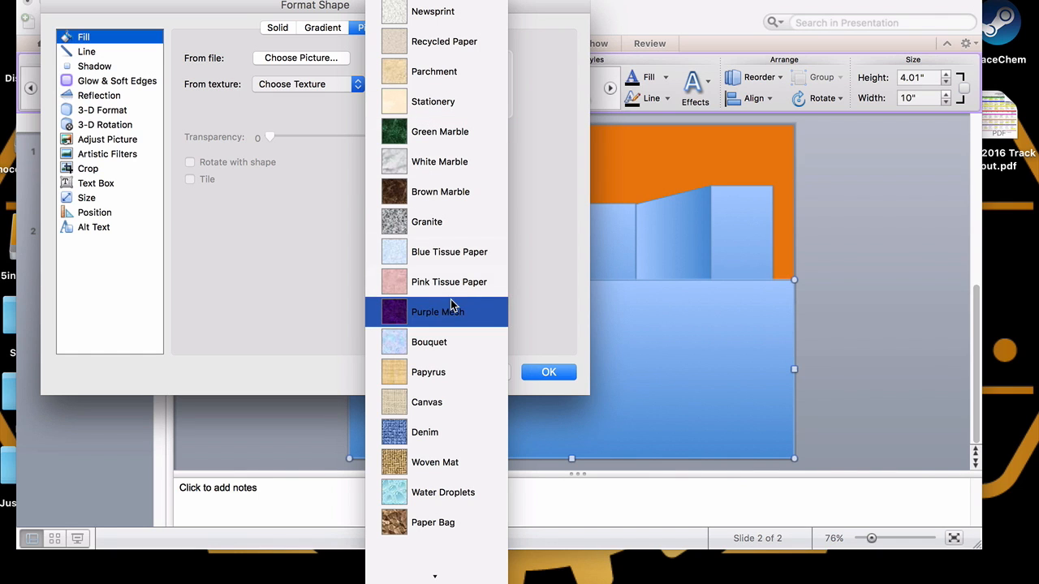
mouse_move(435, 576)
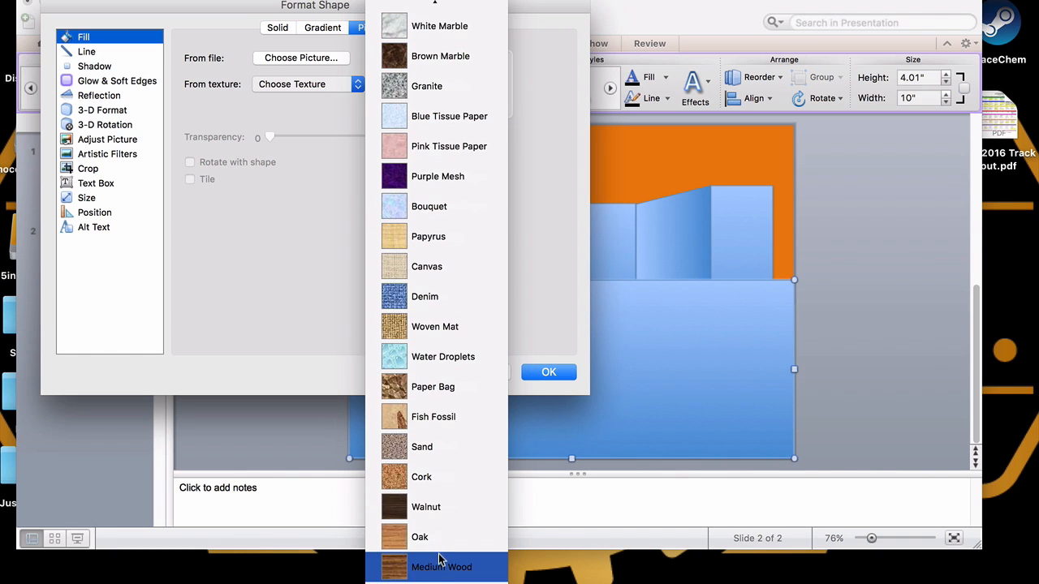
left_click(442, 538)
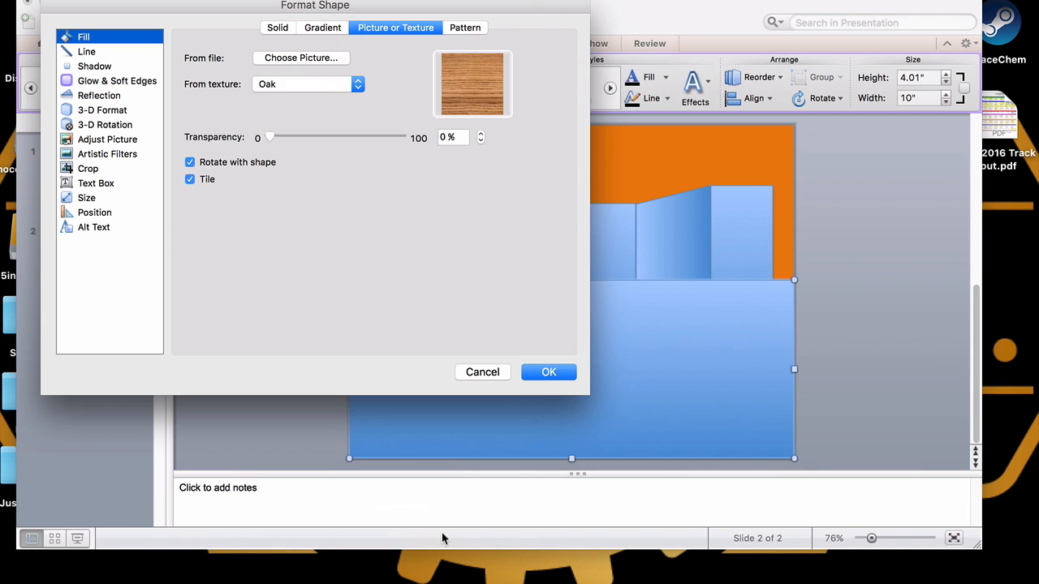
left_click(548, 372)
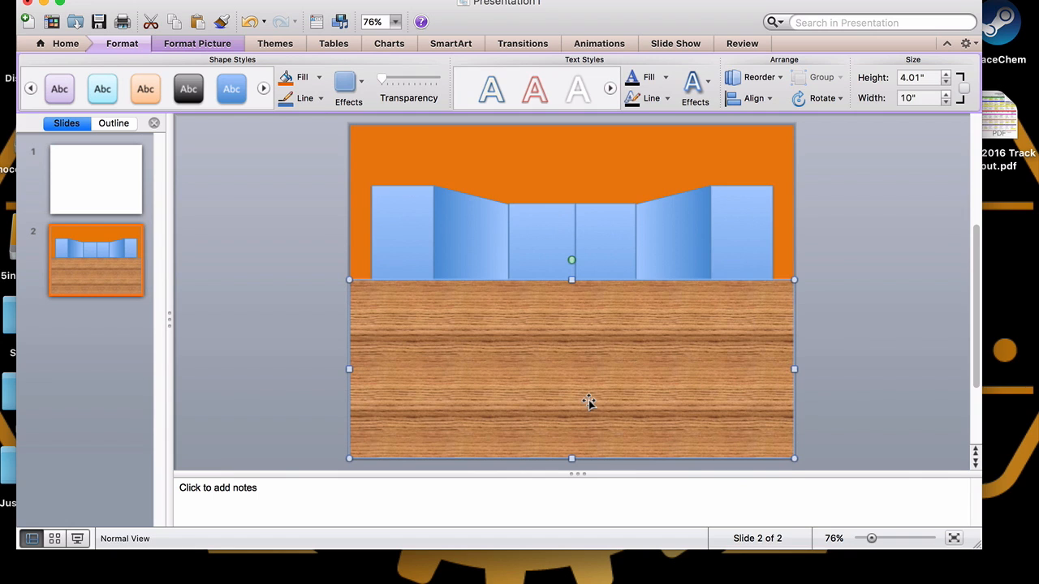
Send the wooden floor rectangle to the back
right_click(590, 403)
mouse_move(629, 439)
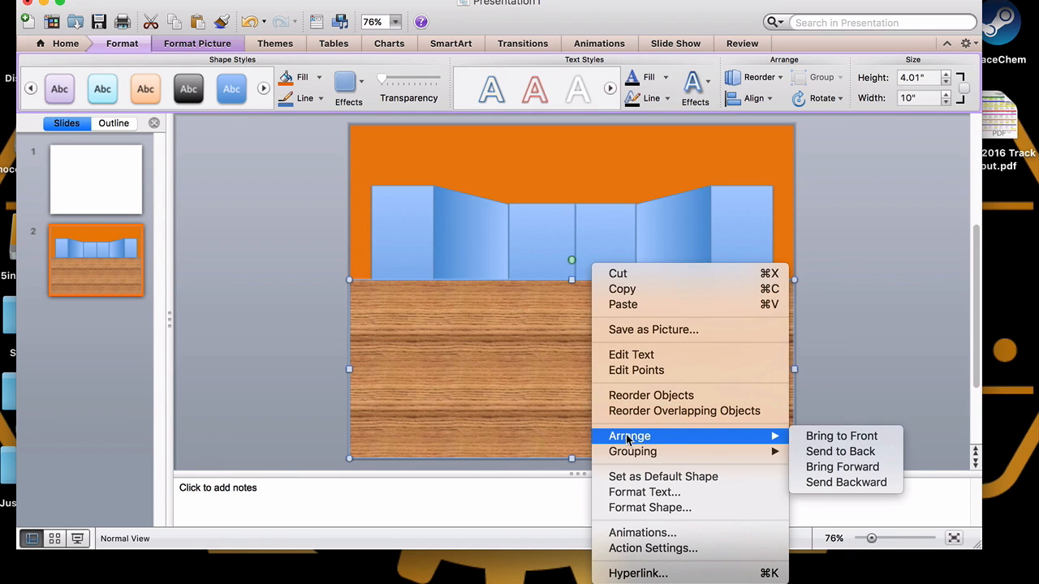
left_click(852, 452)
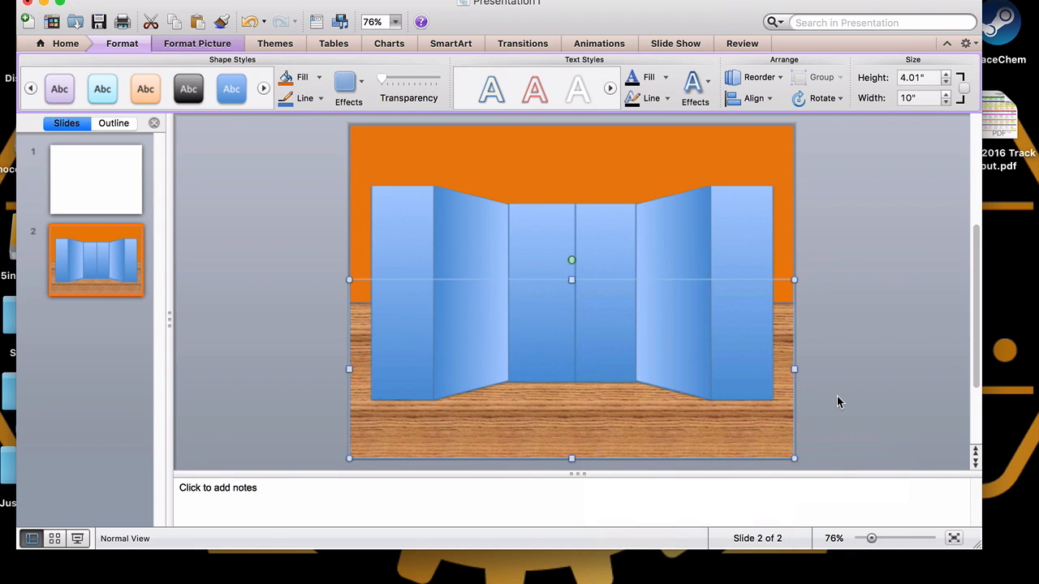
left_click(838, 402)
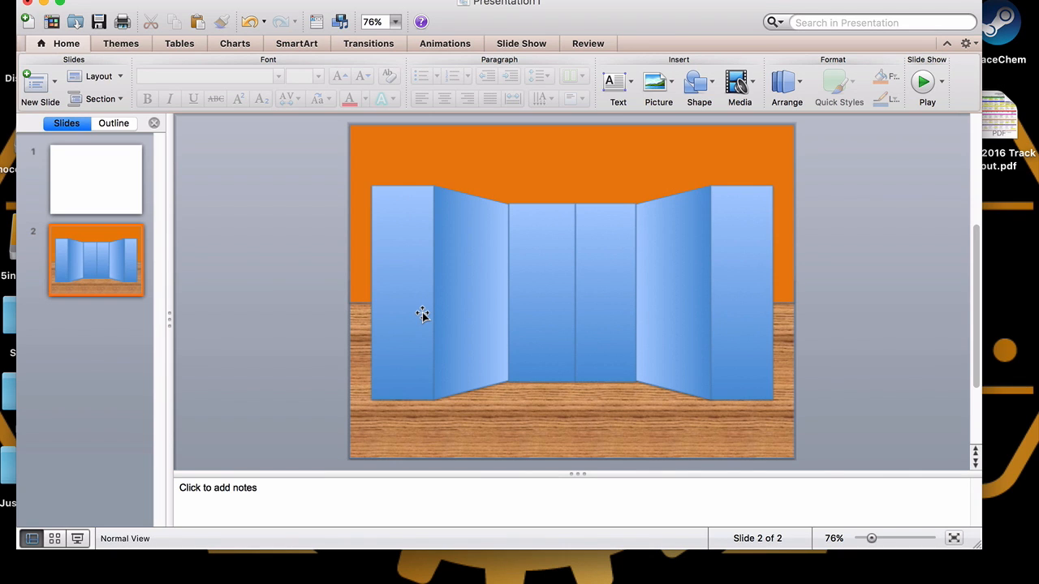
Move the outer rectangles and trapezoids outward to the slide edges and spread the centre rectangles apart
left_click_drag(422, 314, 382, 306)
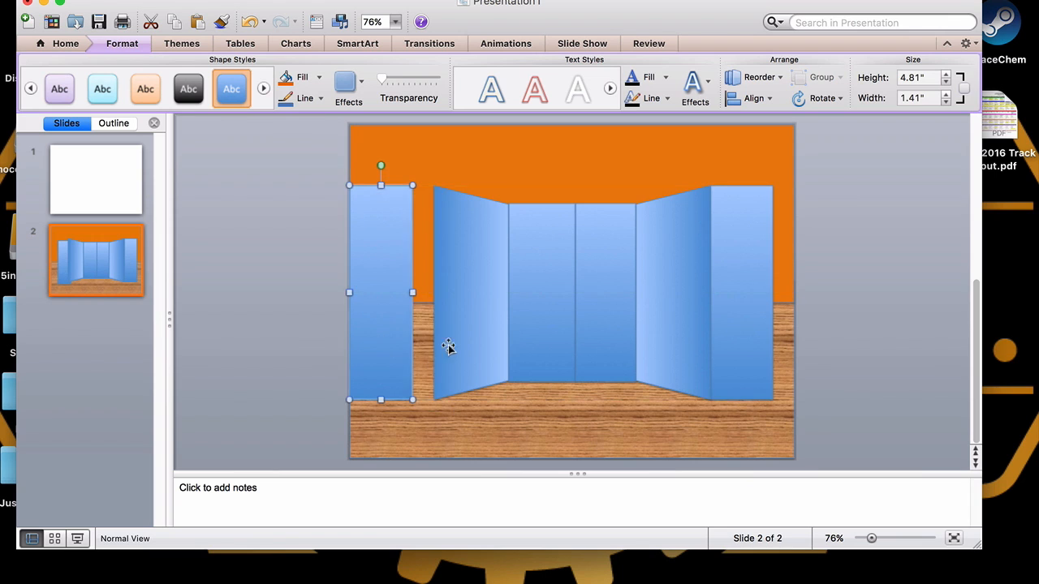
left_click(459, 337)
left_click_drag(459, 337, 438, 337)
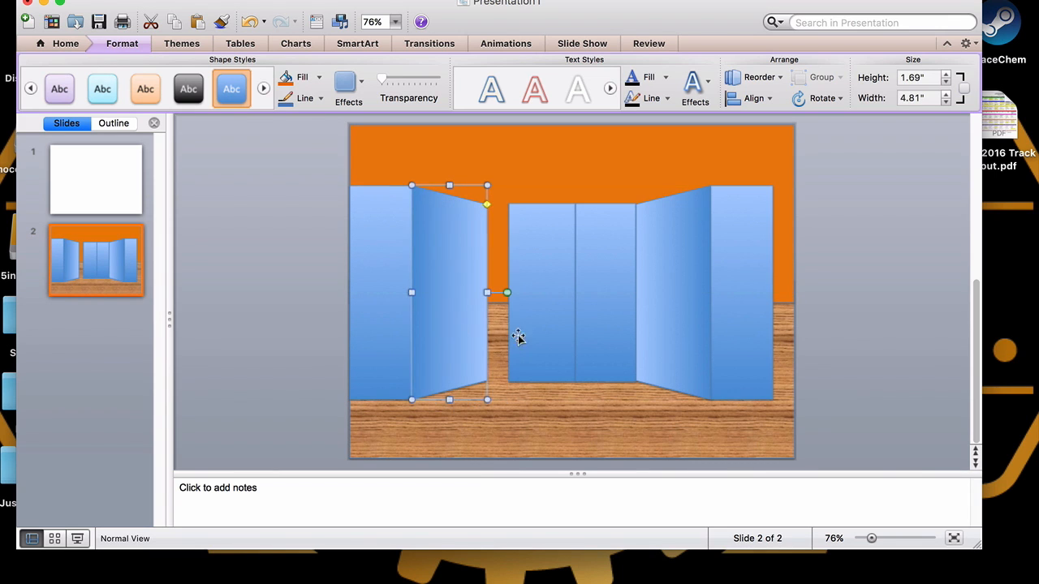
left_click(532, 338)
left_click_drag(531, 337, 509, 337)
left_click_drag(722, 330, 742, 329)
left_click(674, 331)
left_click_drag(674, 331, 695, 331)
left_click_drag(598, 330, 614, 335)
Widen the left centre rectangle to about 1.96 inches so it closes the gap in the middle
left_click(522, 321)
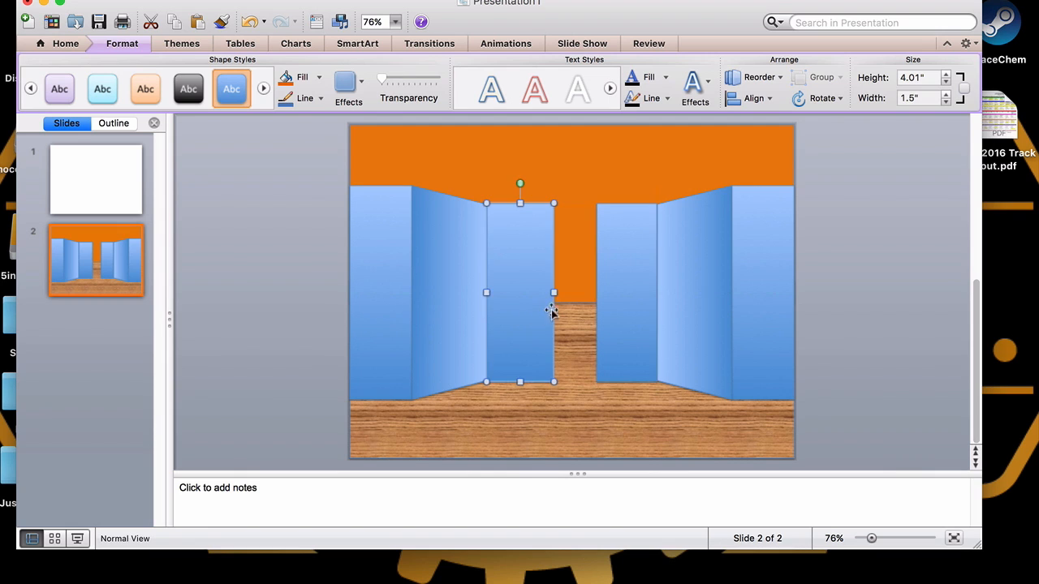
mouse_move(557, 293)
left_mouse_down()
mouse_move(589, 293)
mouse_move(573, 295)
left_mouse_up()
left_click(613, 294)
left_click(549, 302)
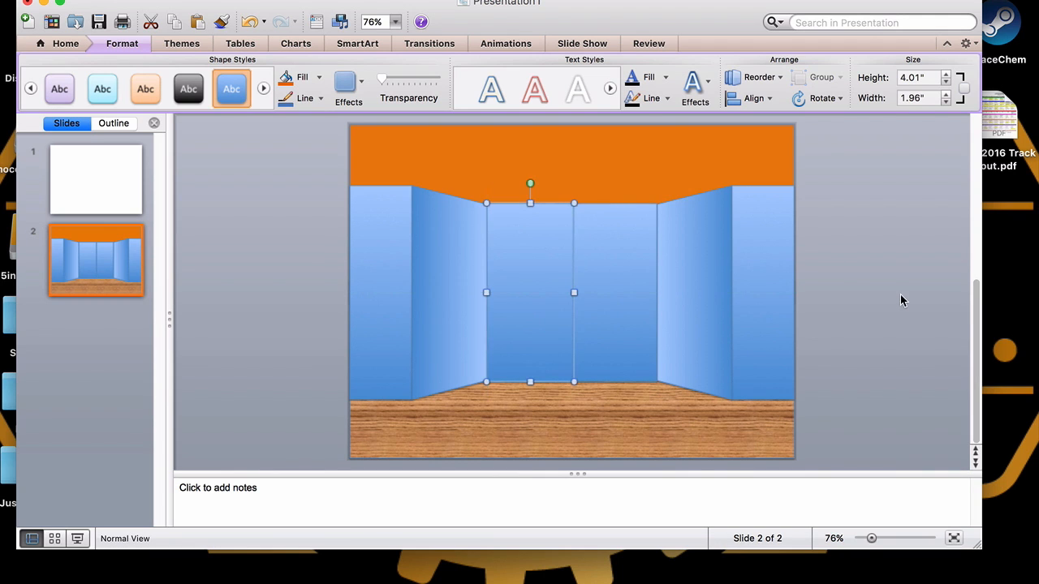
left_click(901, 374)
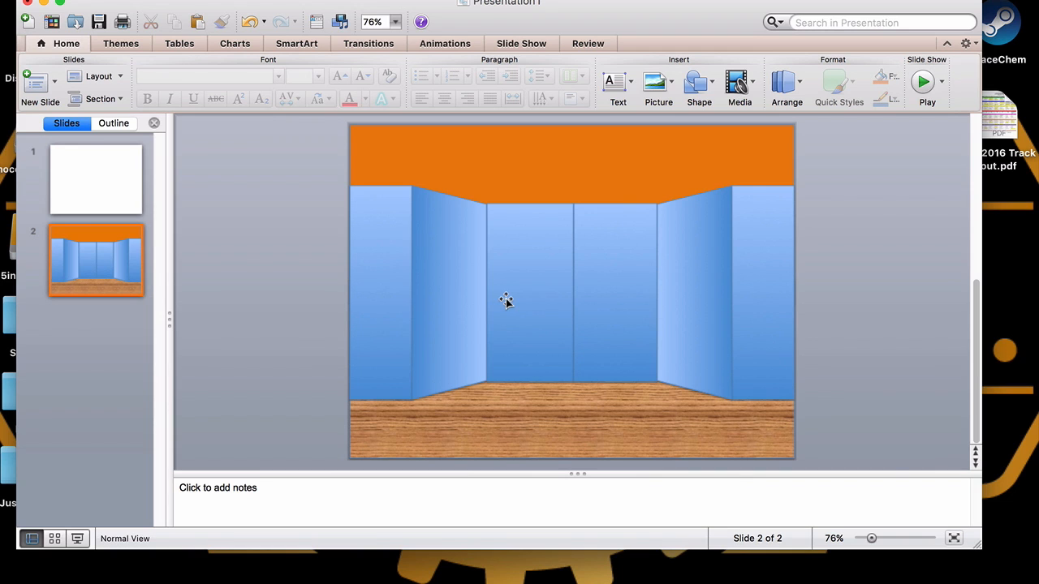
Draw a Snip Same Side Corner Rectangle across the upper area and flip it so the snipped corners point down
left_click(712, 87)
mouse_move(721, 120)
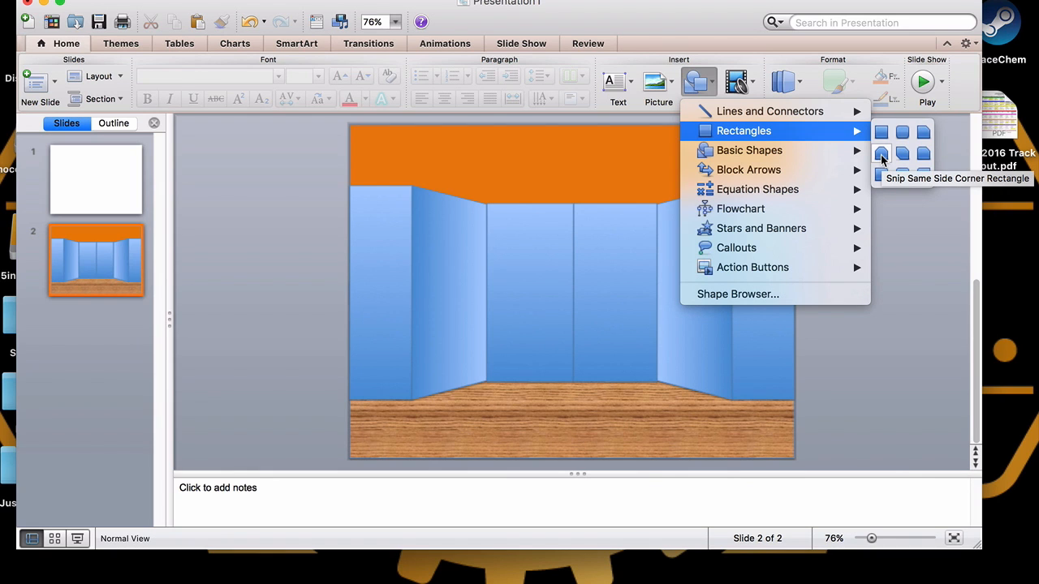
left_click(881, 156)
mouse_move(383, 151)
left_mouse_down()
mouse_move(389, 227)
mouse_move(762, 313)
left_mouse_up()
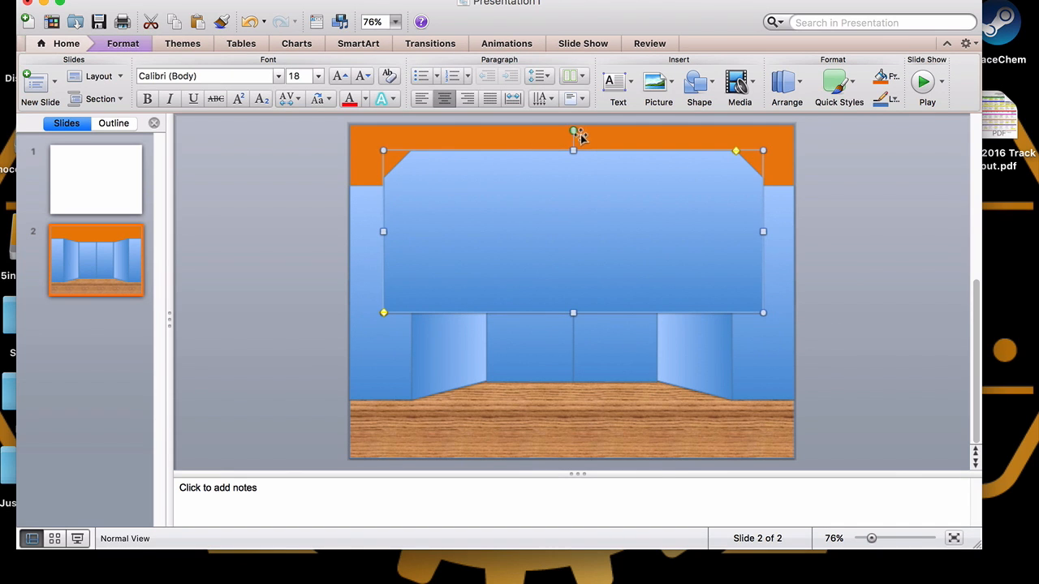
left_click_drag(573, 132, 573, 313)
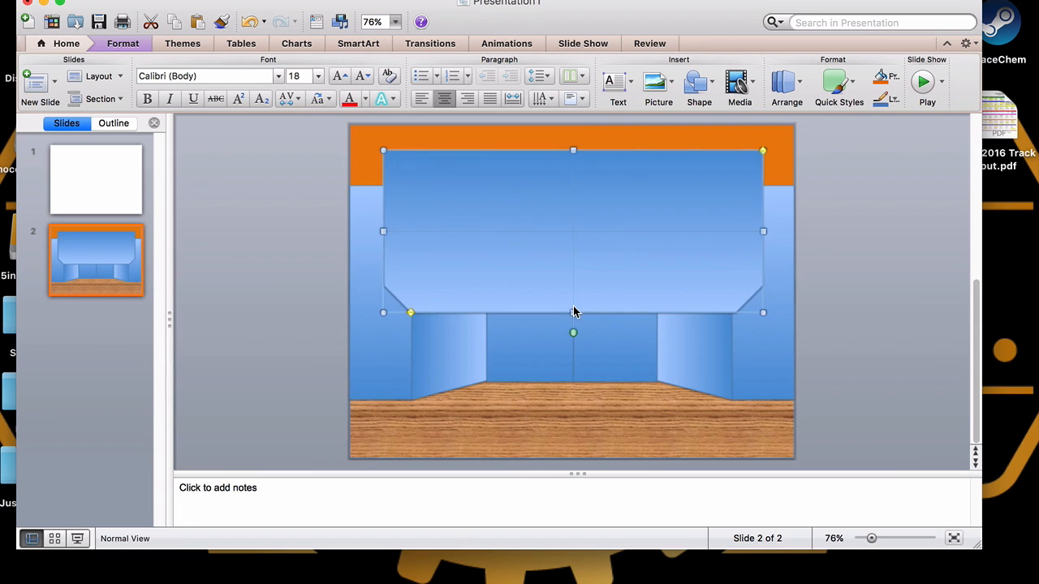
left_click(868, 316)
Stretch the snipped rectangle to the slide's full width and move it up to the top edge
left_click(488, 296)
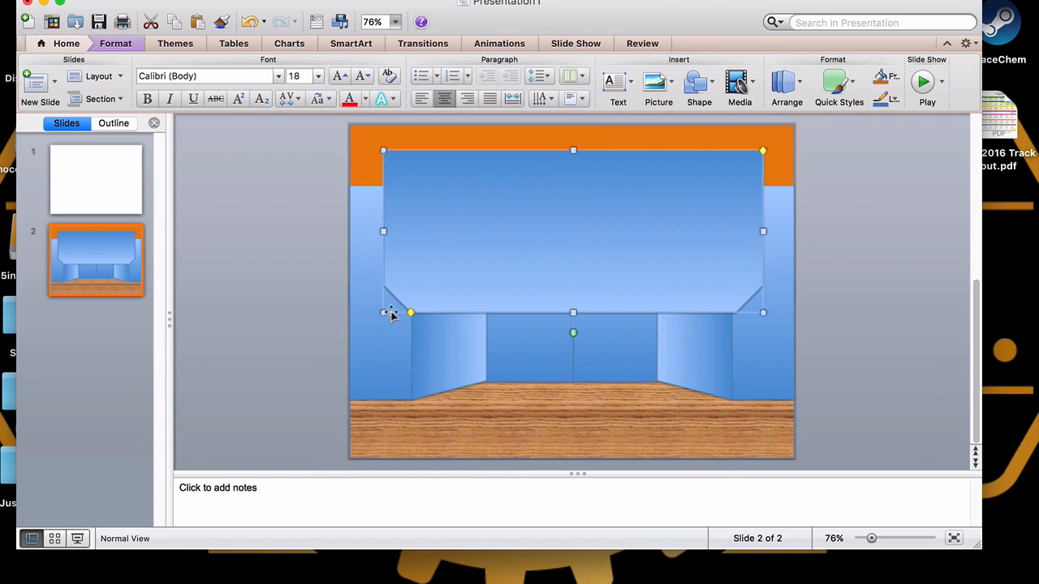
left_click_drag(381, 312, 349, 312)
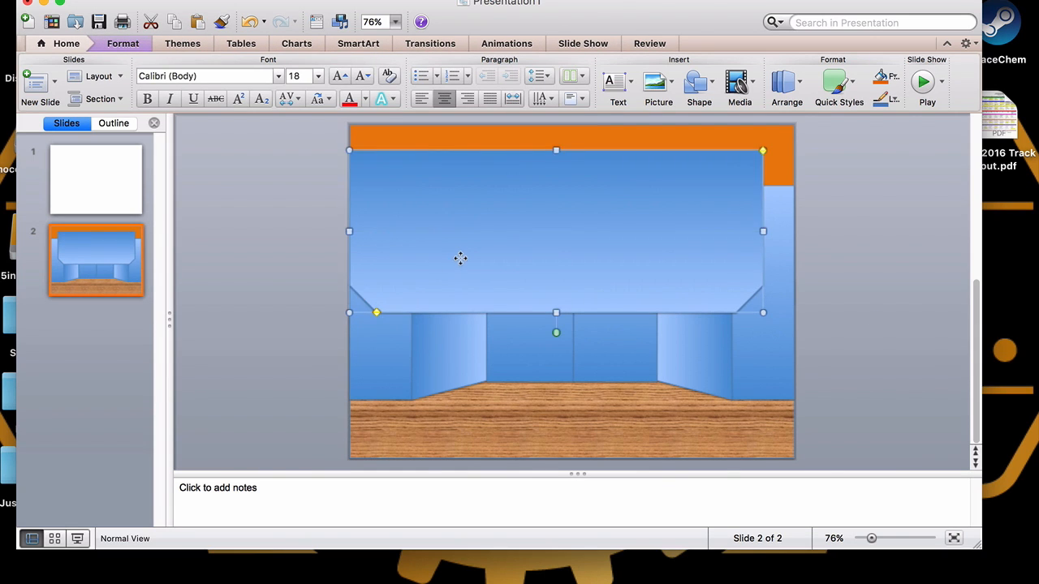
left_click_drag(459, 258, 461, 213)
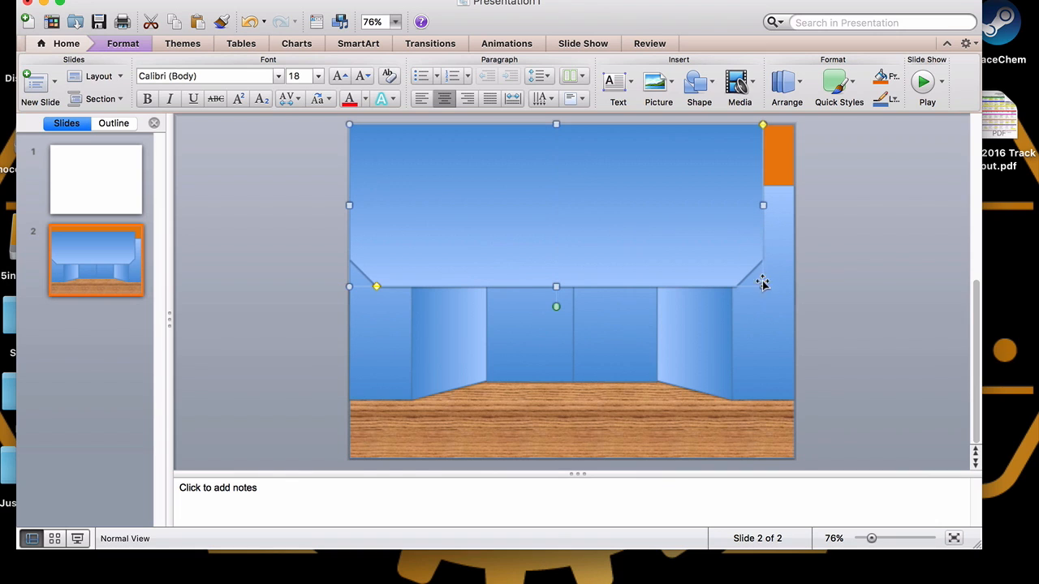
left_click_drag(763, 287, 796, 288)
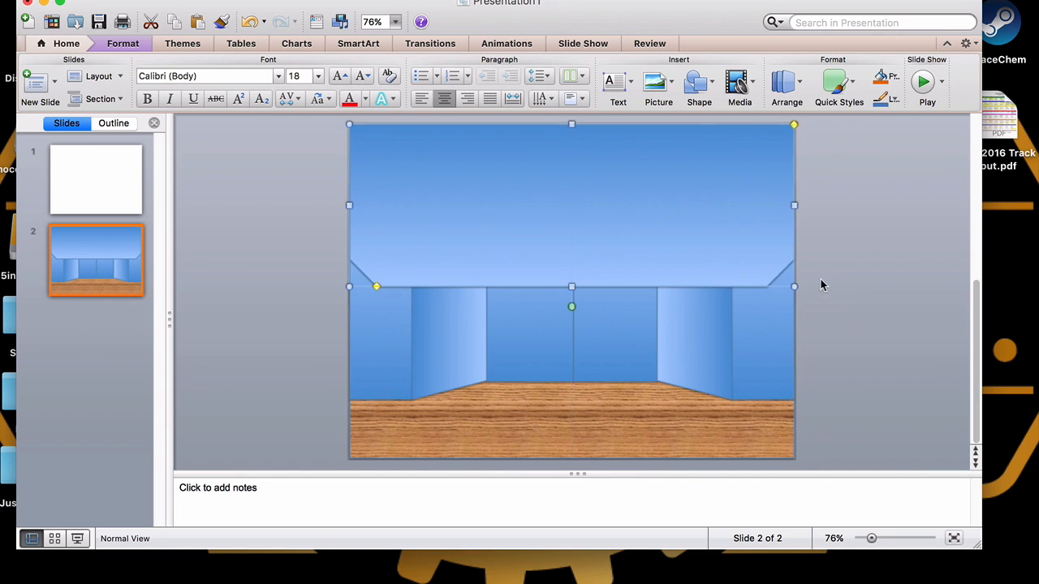
left_click(810, 363)
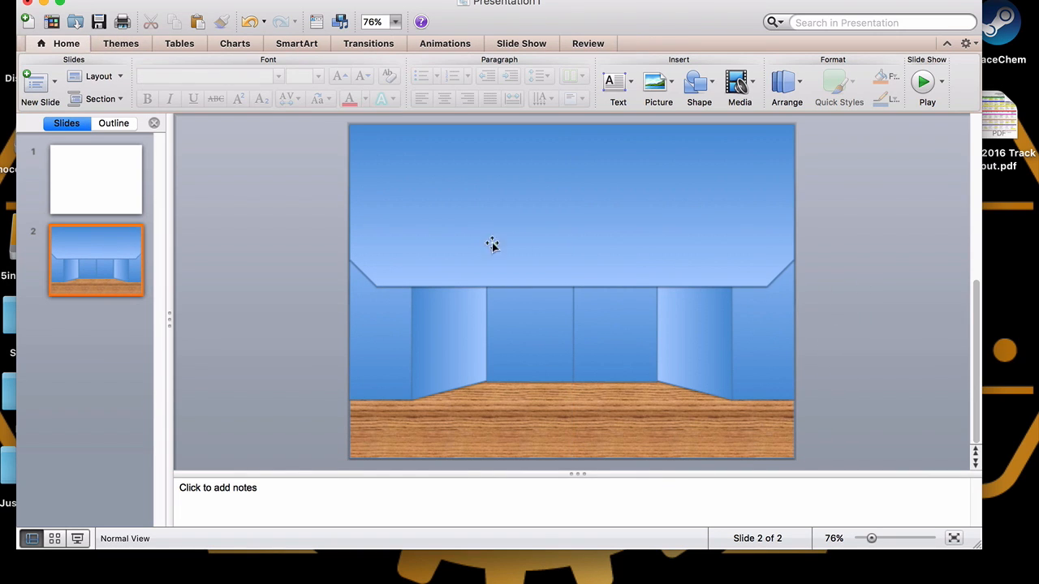
Shorten the ceiling shape so its lower edge meets the tops of the wall panels
left_click(528, 246)
left_click_drag(567, 310, 571, 204)
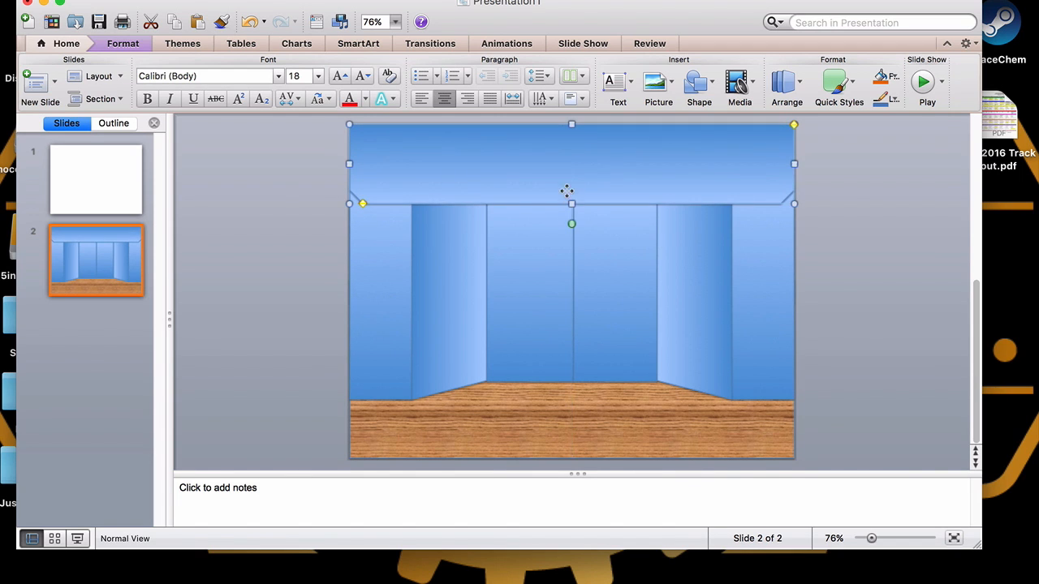
right_click(570, 195)
mouse_move(659, 363)
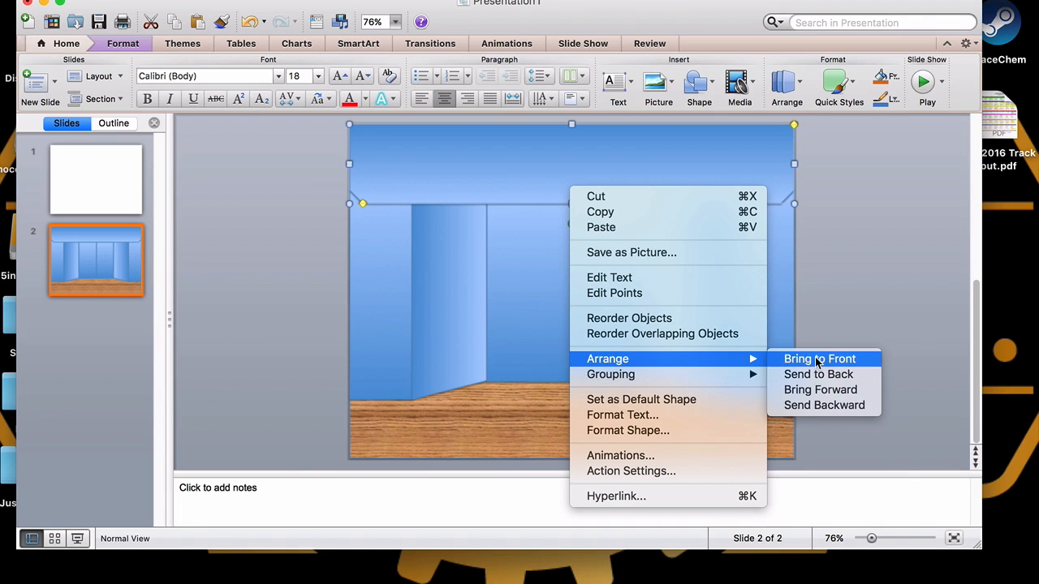
left_click(817, 377)
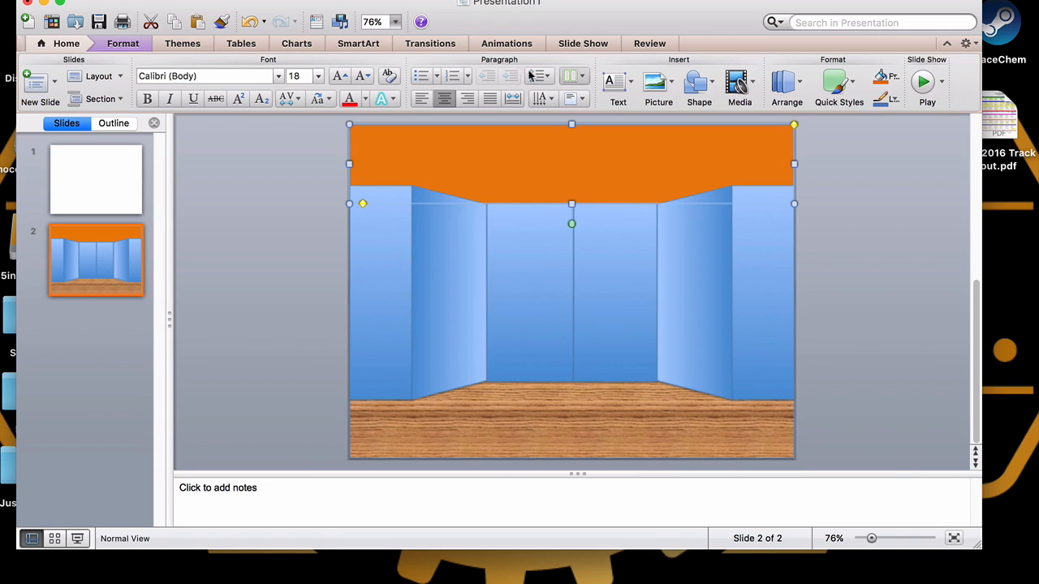
left_click(250, 22)
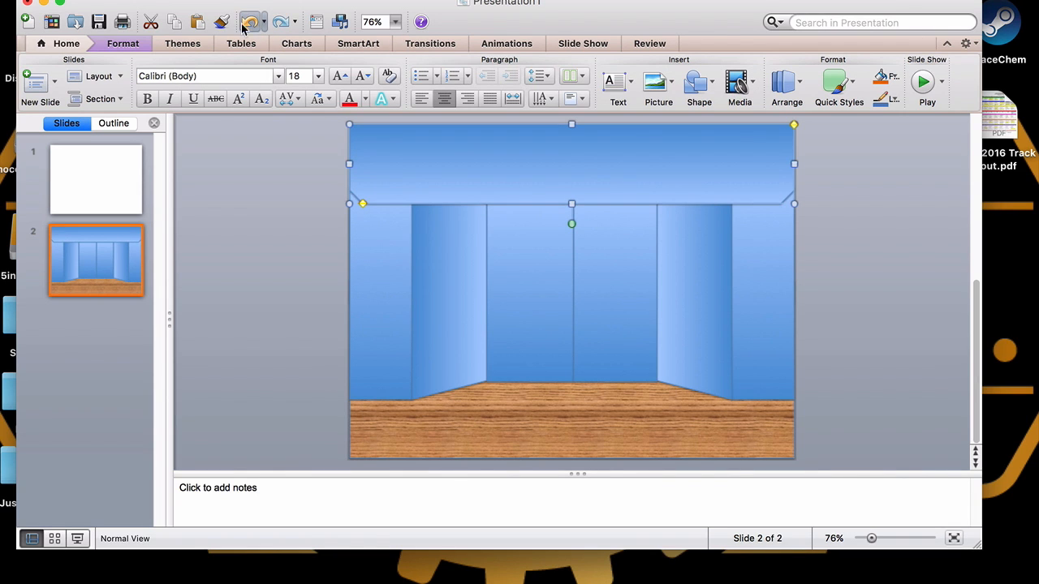
Reorder the ceiling shape's layer so it sits behind the wall panels but in front of the orange rectangle
right_click(621, 186)
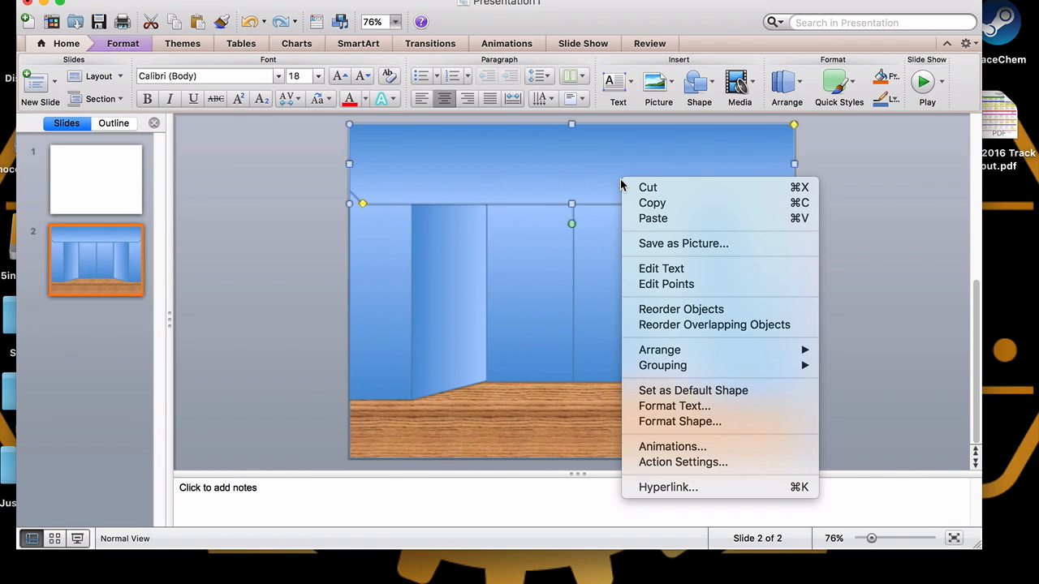
mouse_move(714, 350)
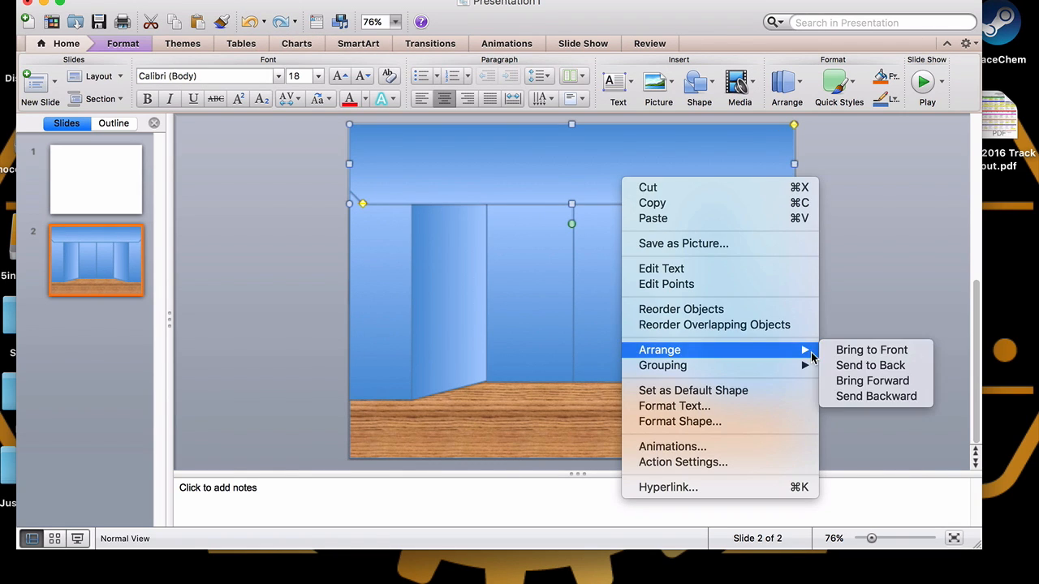
left_click(871, 396)
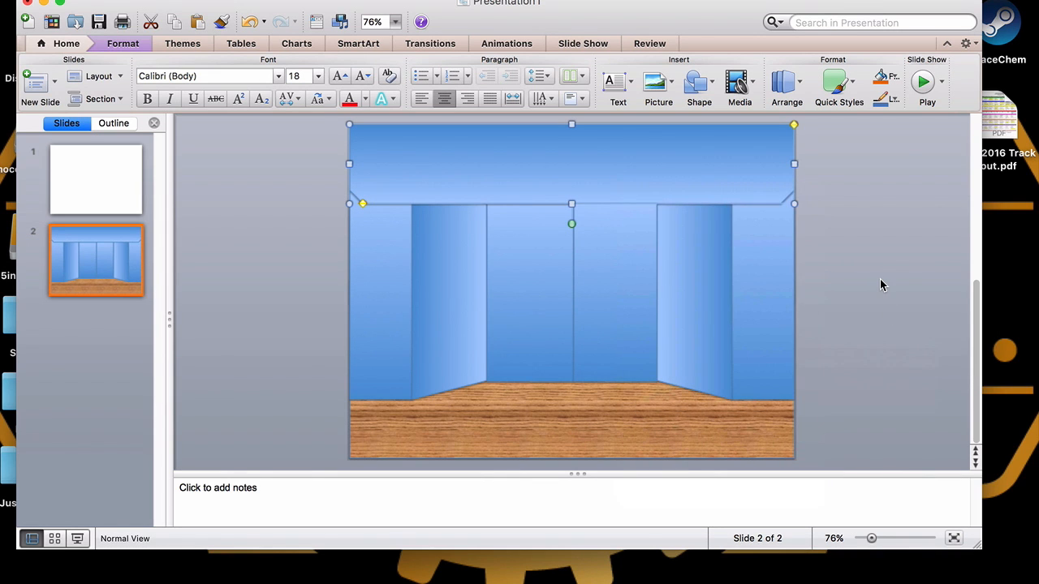
right_click(597, 175)
mouse_move(705, 366)
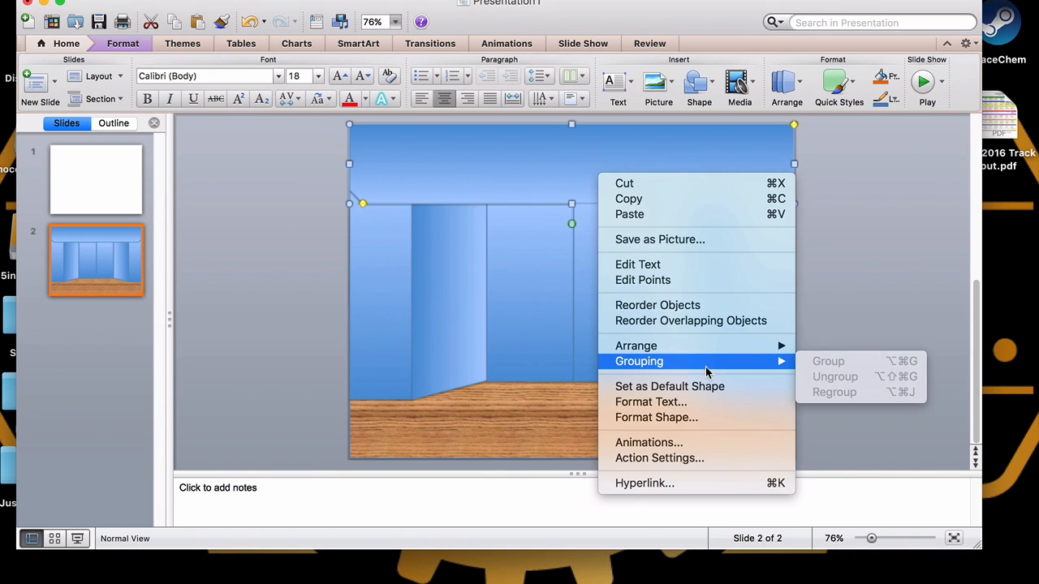
left_click(702, 320)
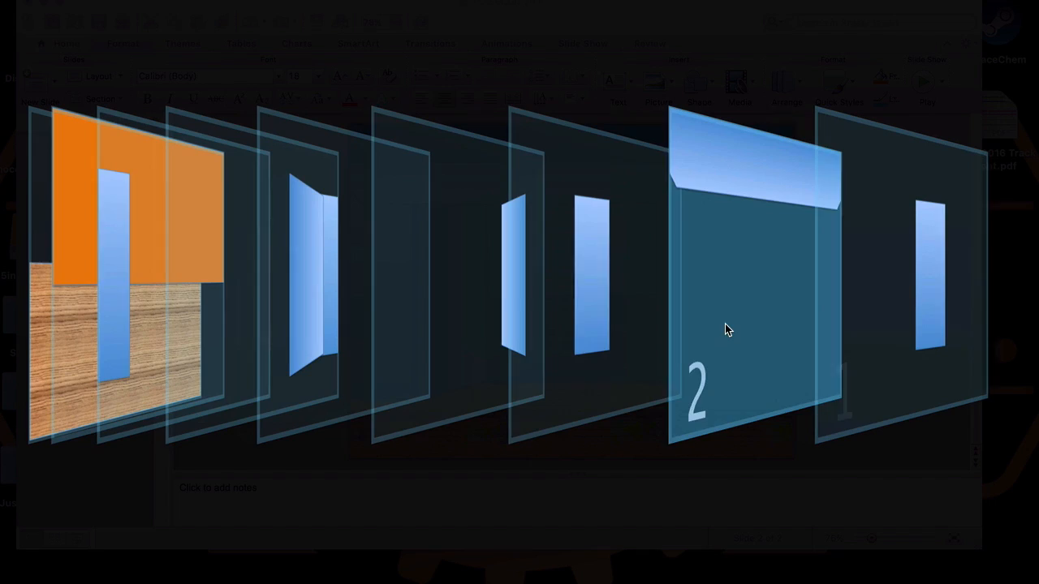
left_click_drag(726, 329, 212, 259)
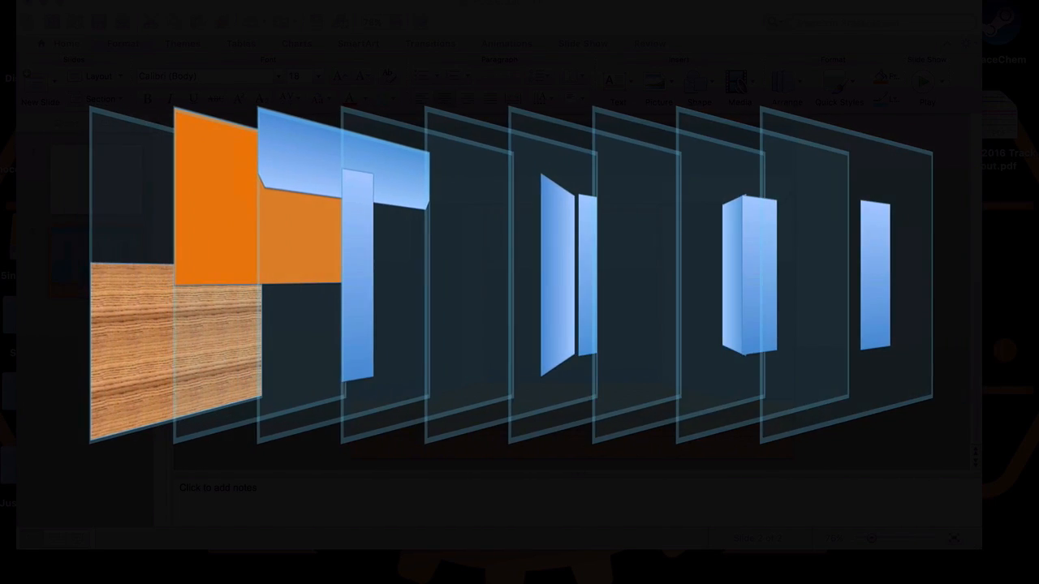
left_click(1004, 568)
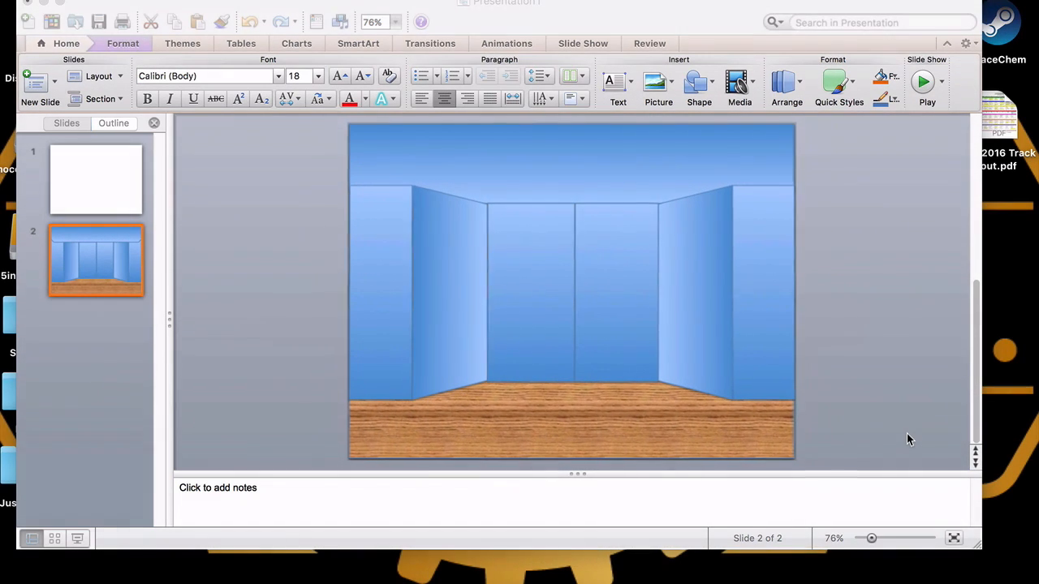